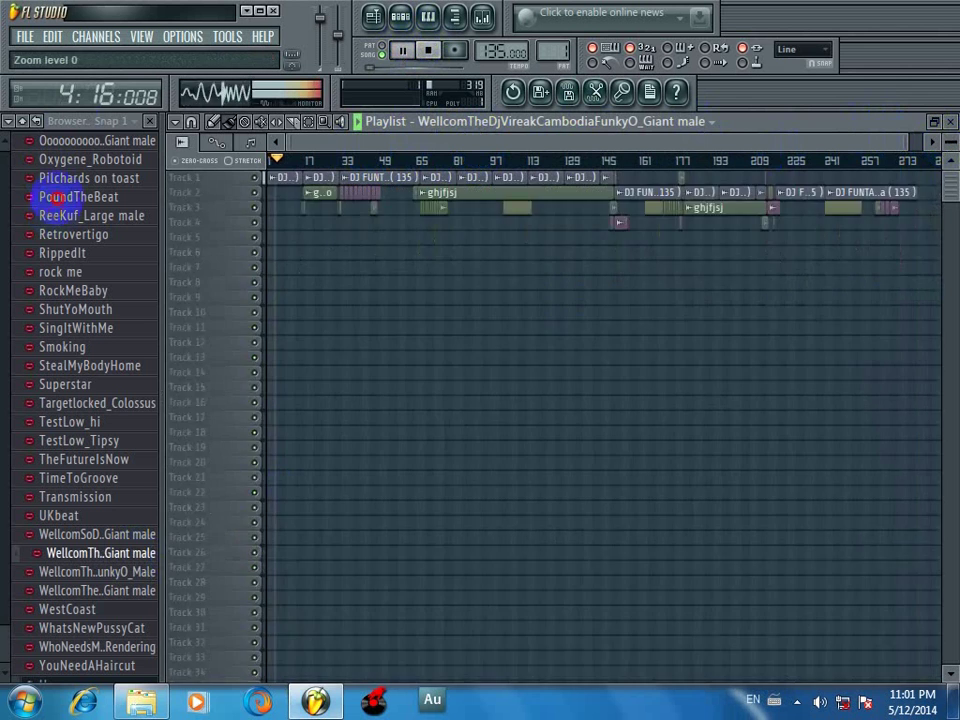
scroll(47, 193, "up", 5)
scroll(103, 116, "down", 6)
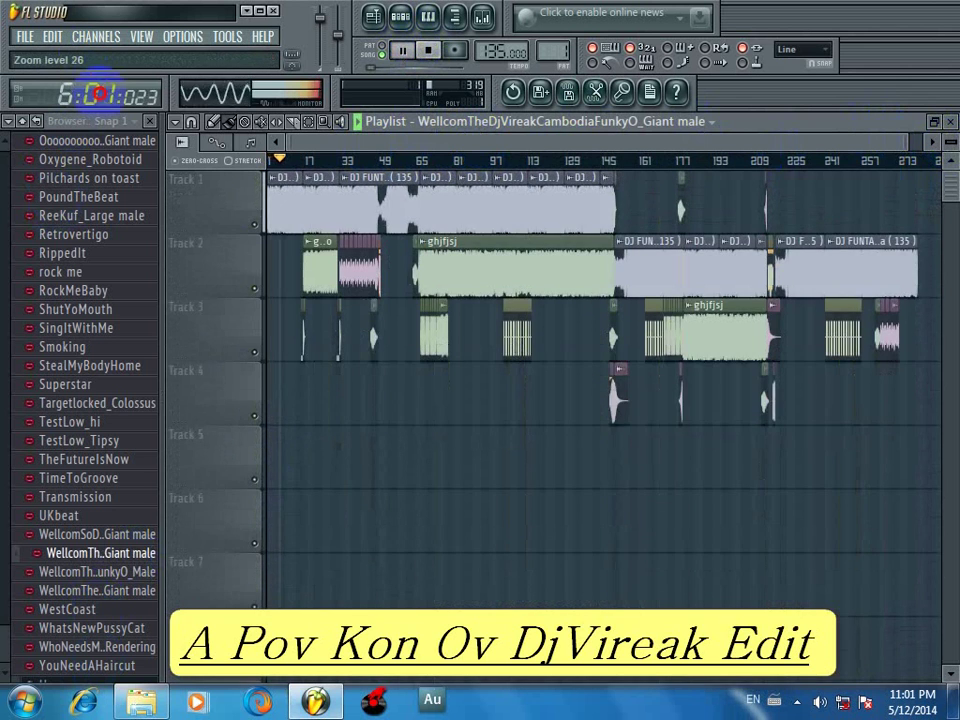
scroll(103, 120, "down", 5)
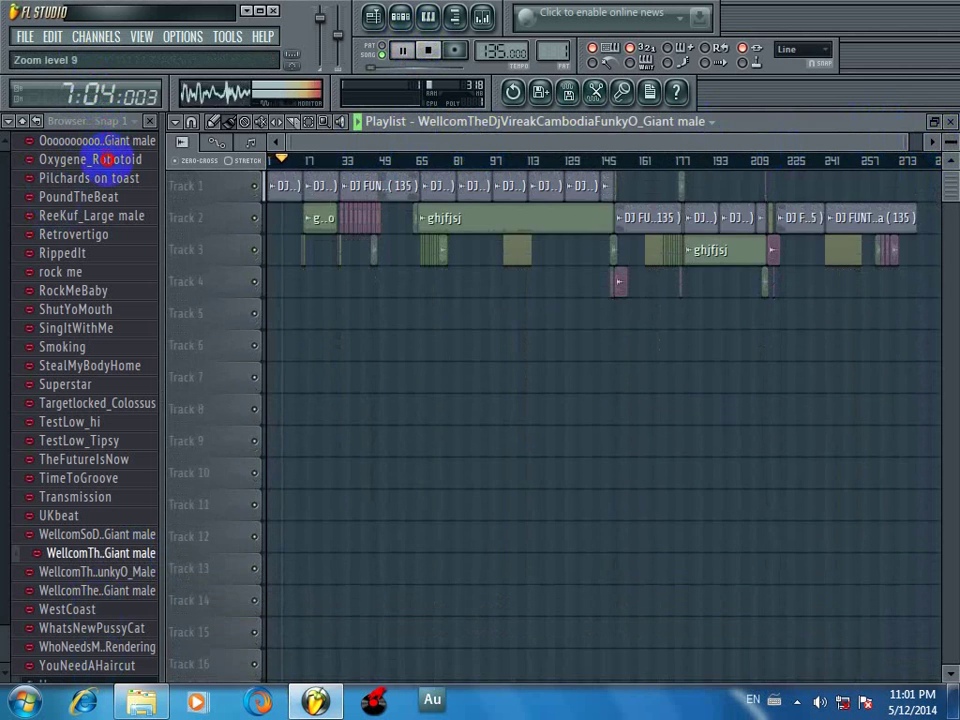
scroll(100, 168, "down", 3)
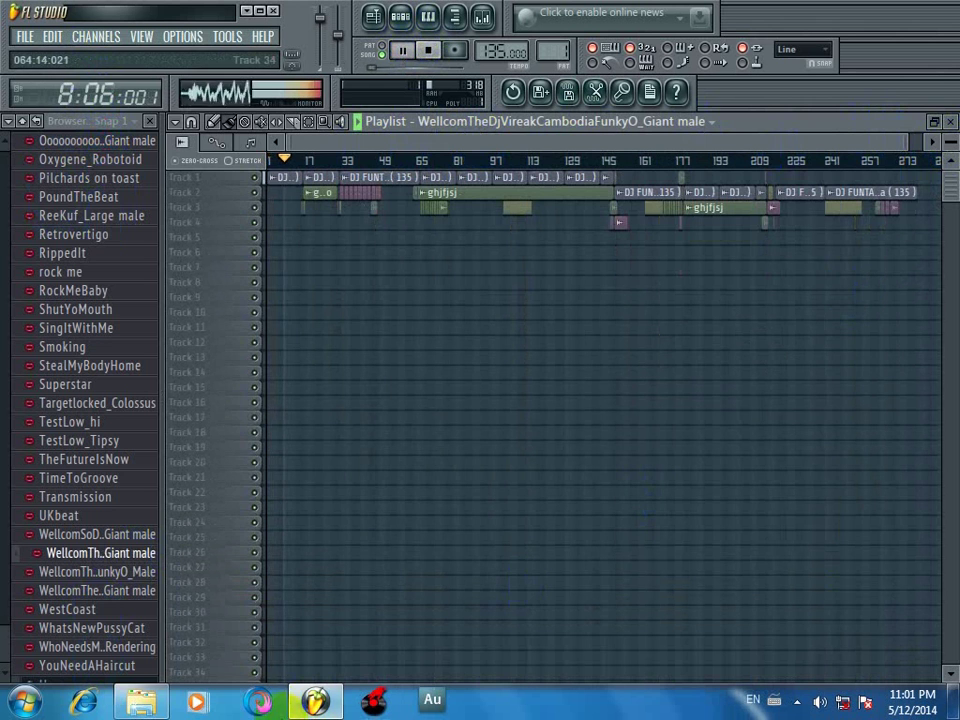
left_click(145, 703)
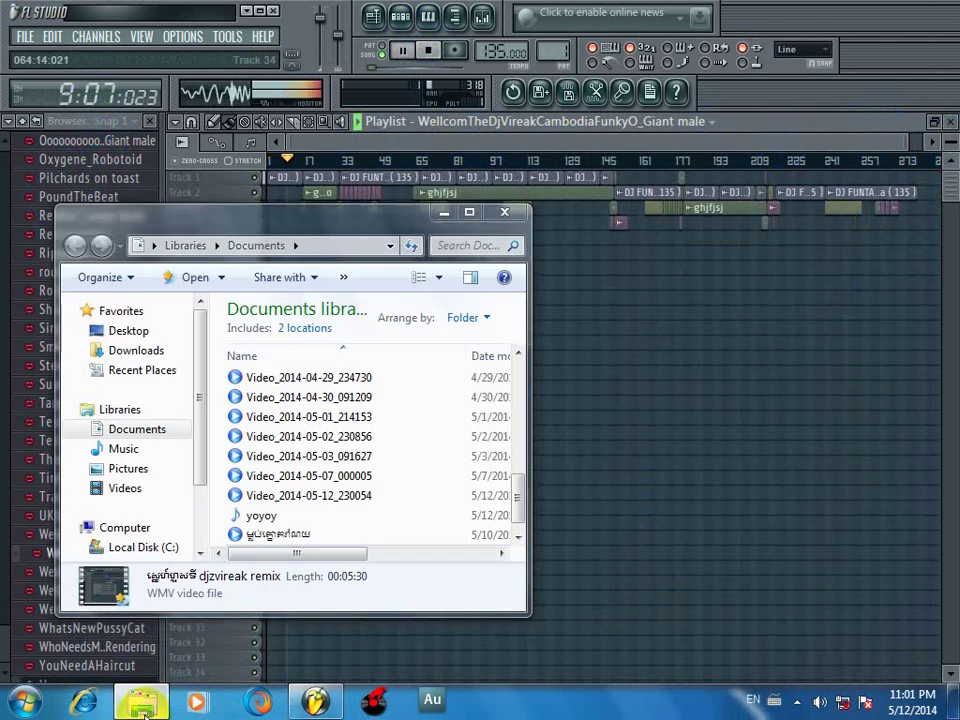
left_click(300, 594)
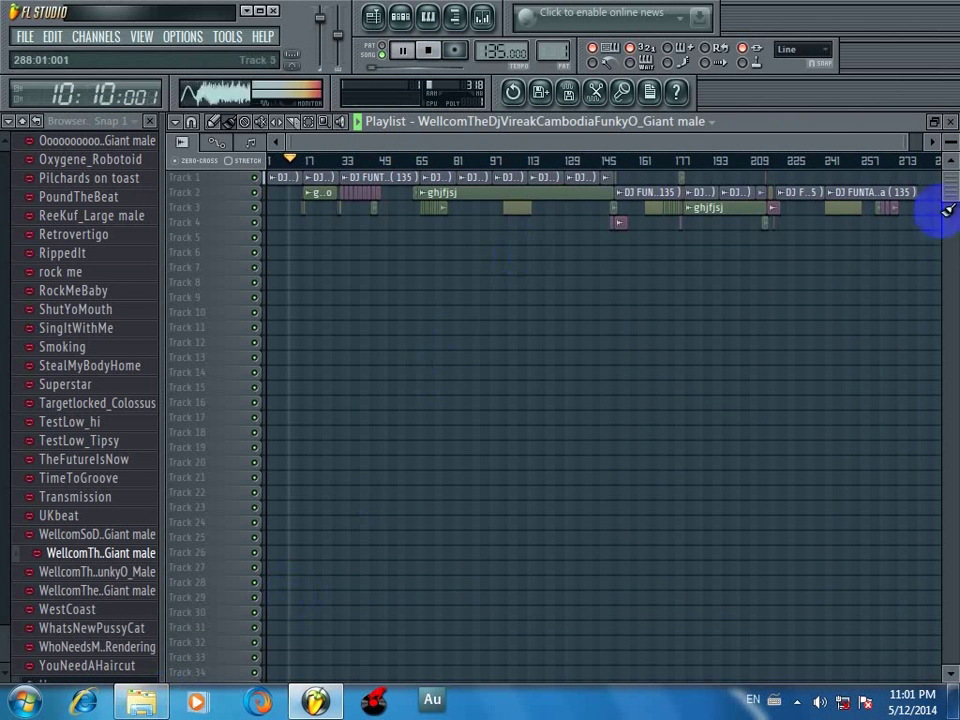
scroll(40, 135, "up", 3)
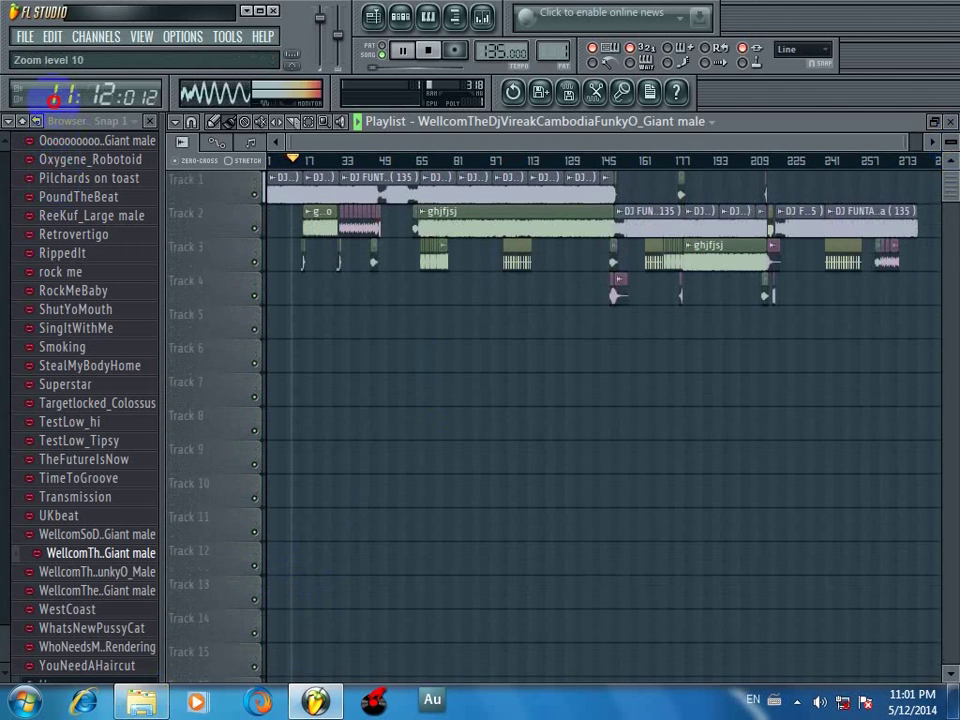
left_click(52, 95)
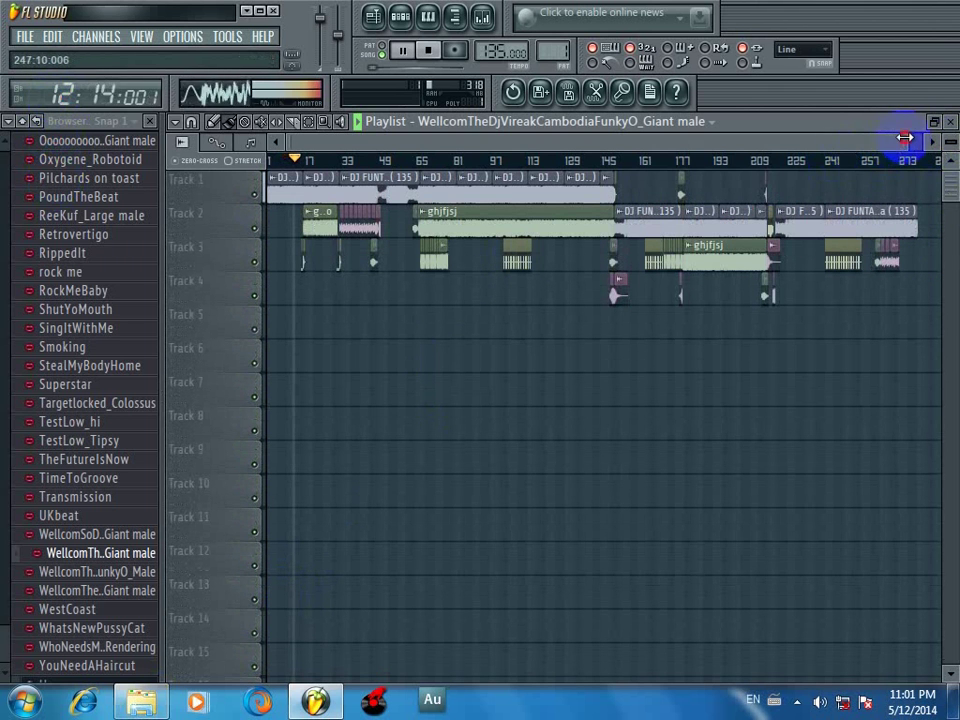
Step: Examine the remix's clip arrangement in the playlist during playback, focusing on the section around bars 33 to 75
left_click_drag(904, 137, 669, 193)
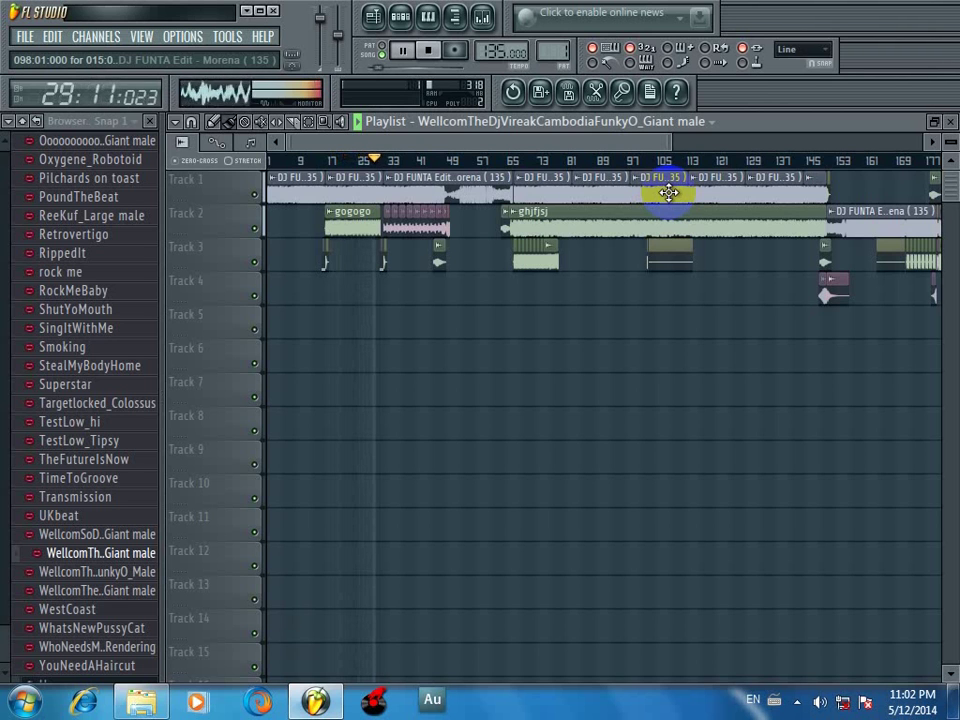
left_click_drag(666, 142, 632, 147)
left_click_drag(567, 147, 557, 222)
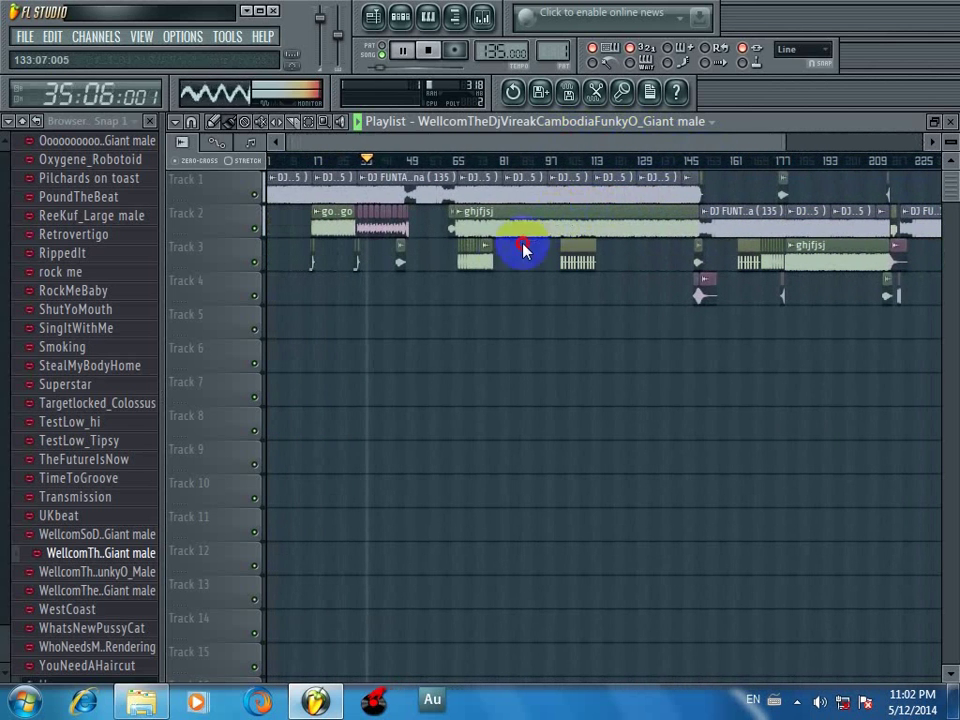
left_click_drag(512, 252, 505, 240)
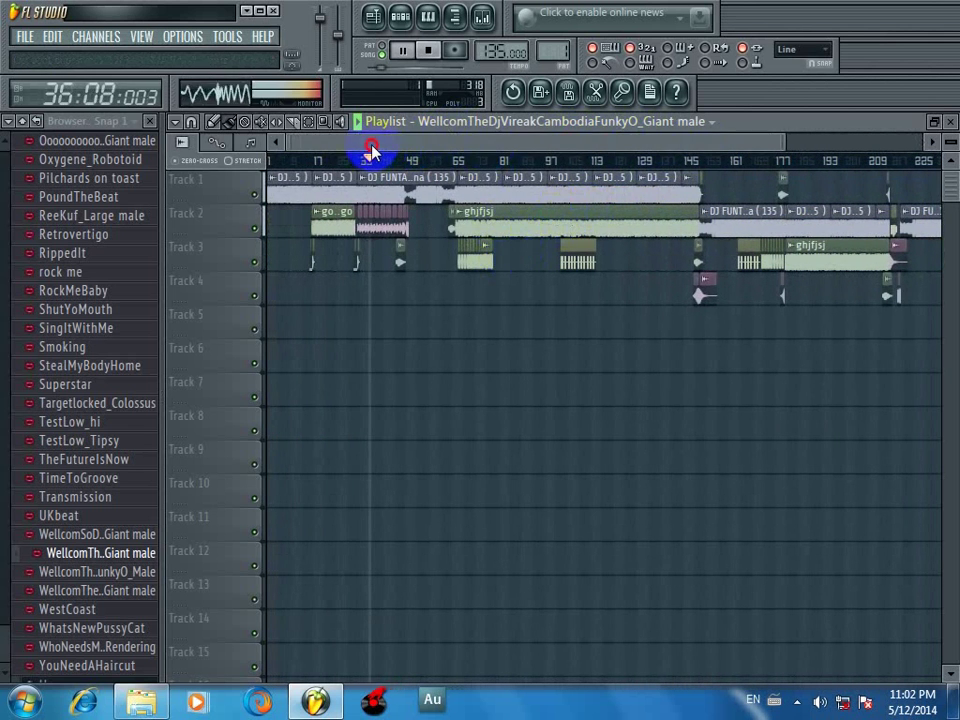
left_click_drag(370, 150, 410, 162)
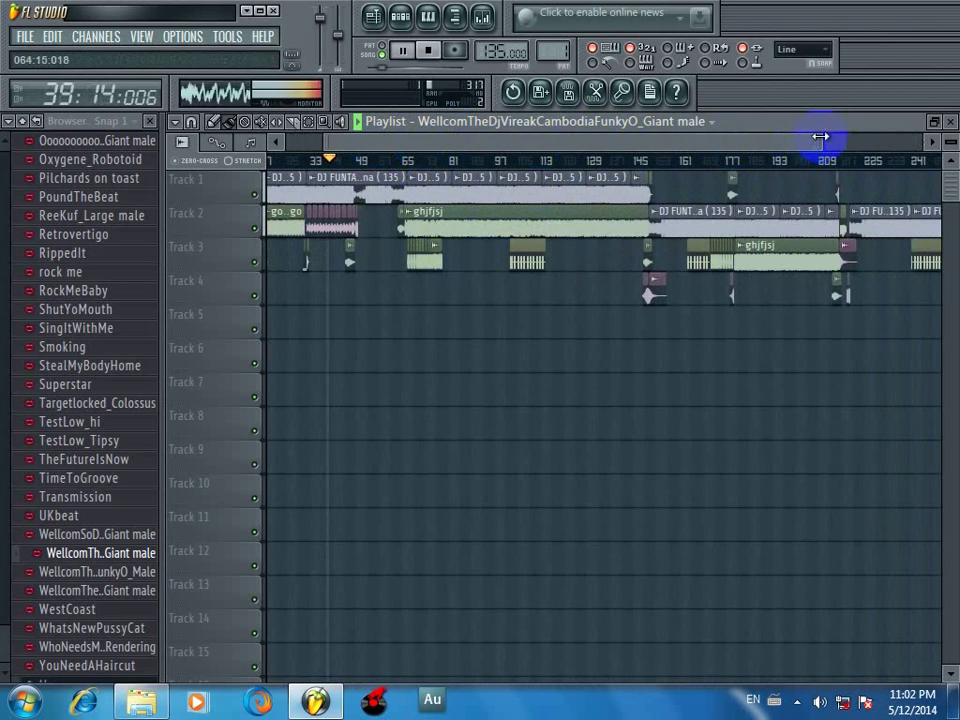
left_click_drag(821, 141, 561, 159)
left_click_drag(456, 196, 414, 161)
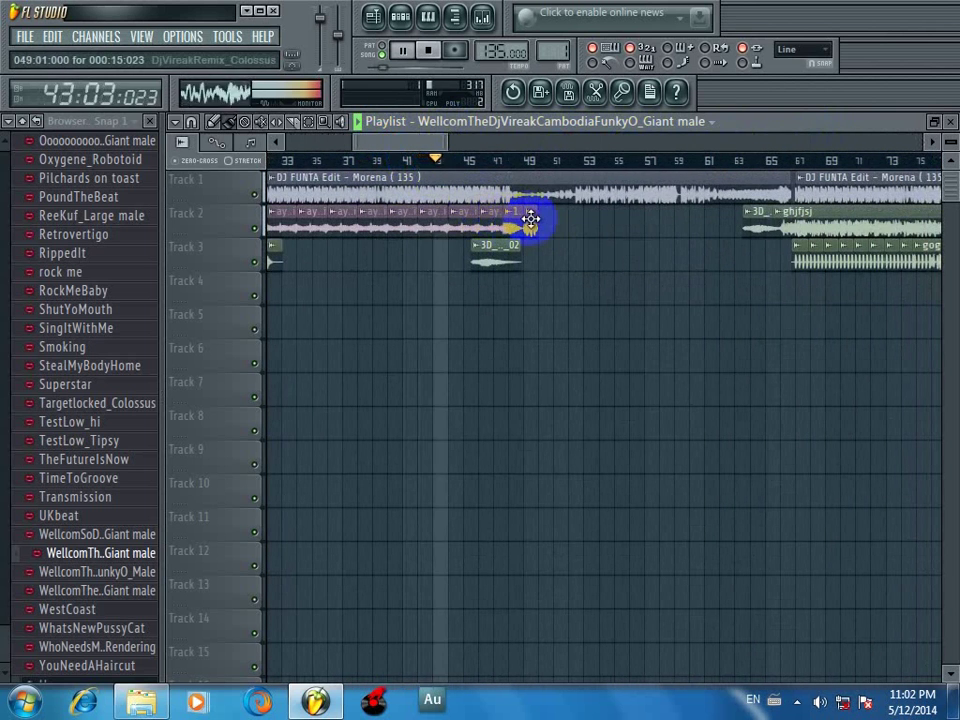
Step: Try placing a copy of the DjVireakRemix_Colossus clip on Track 3 at bar 49
left_click(530, 218)
scroll(553, 272, "up", 5)
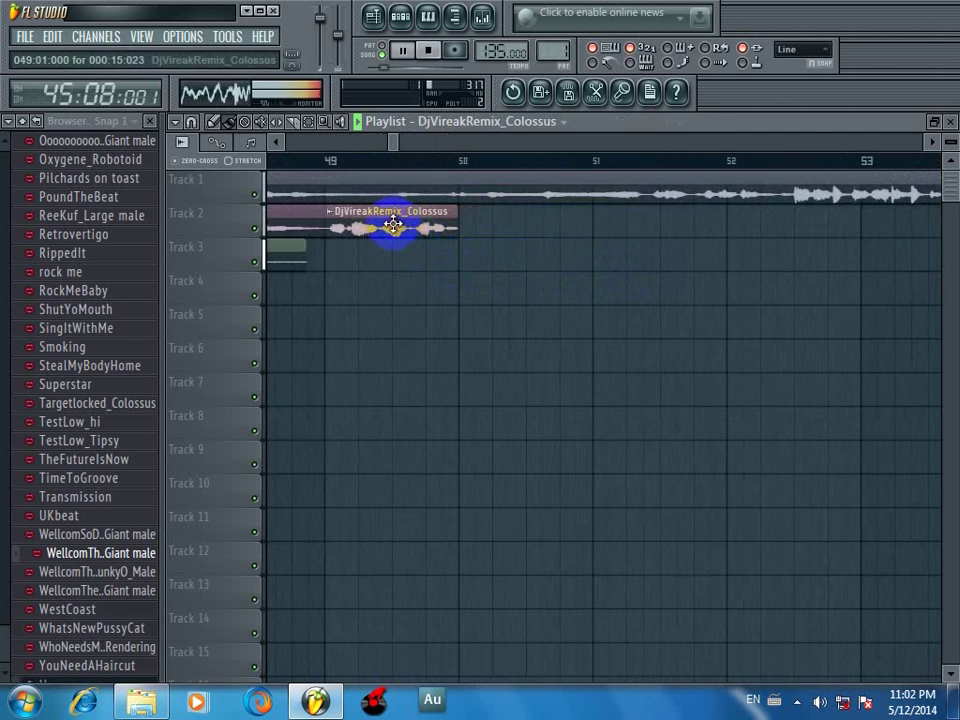
scroll(377, 287, "up", 3)
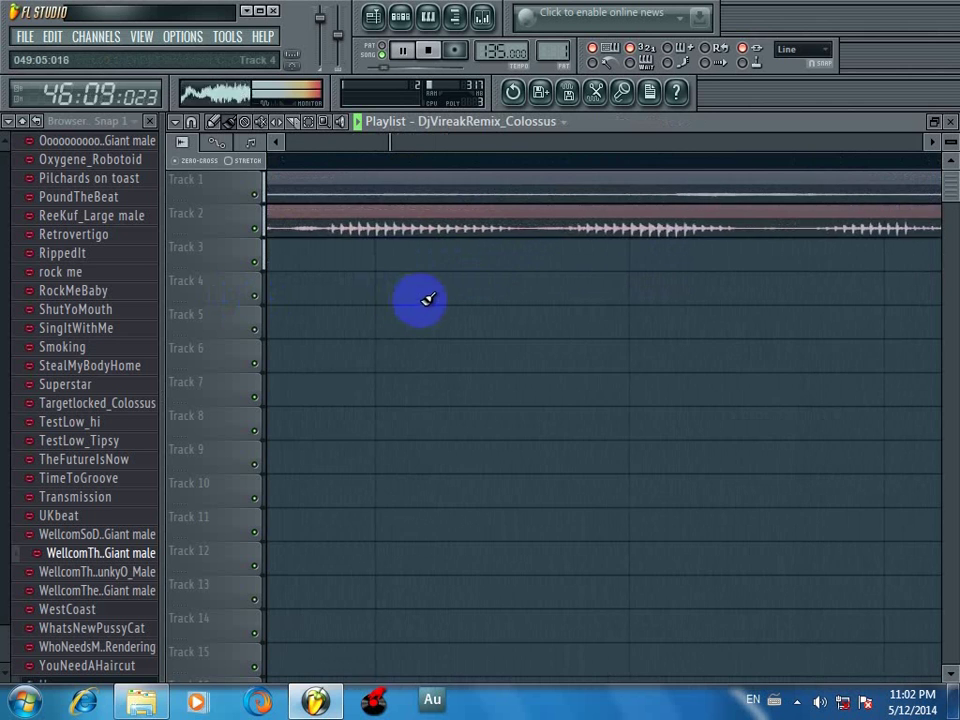
scroll(422, 300, "down", 3)
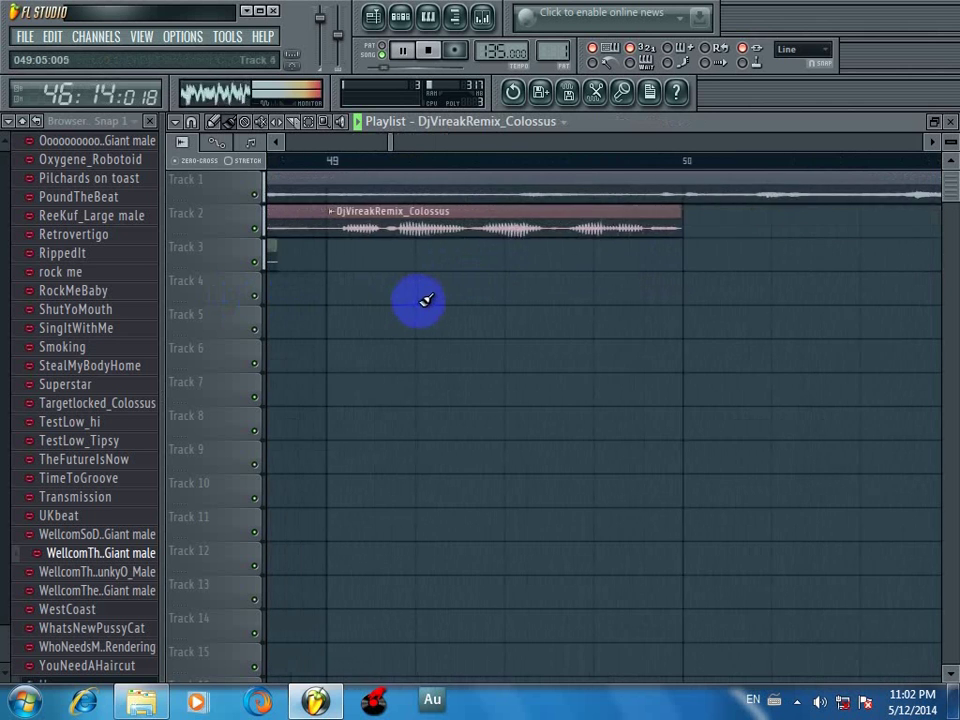
left_click(368, 258)
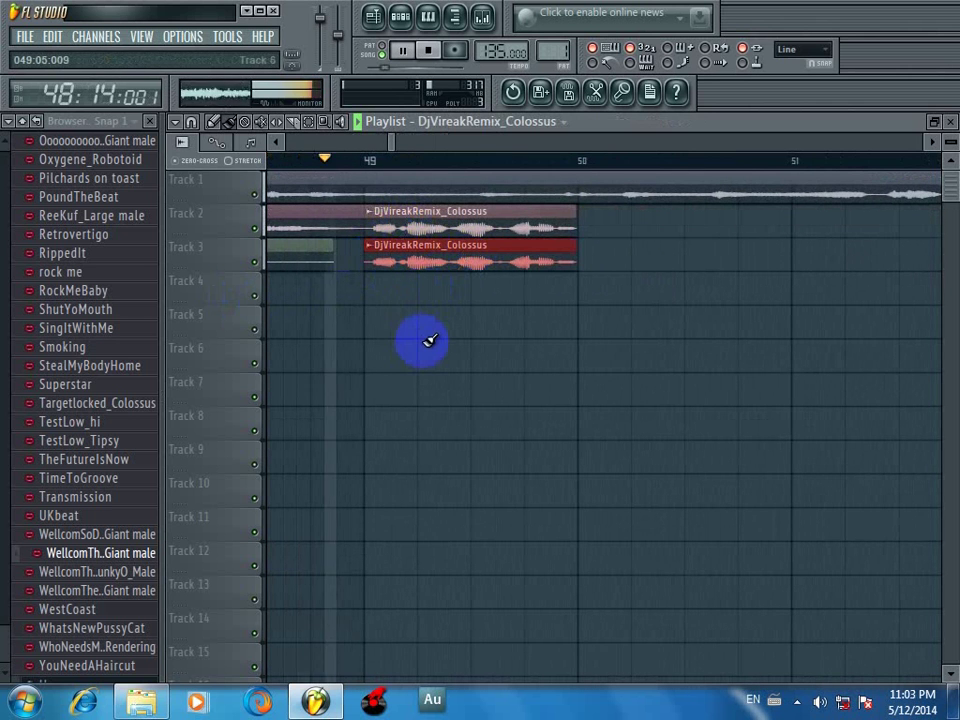
right_click(461, 253)
Step: Follow the playing song through the playlist and examine the clips on Tracks 1 to 3 from bar 49 onward
scroll(465, 277, "down", 8)
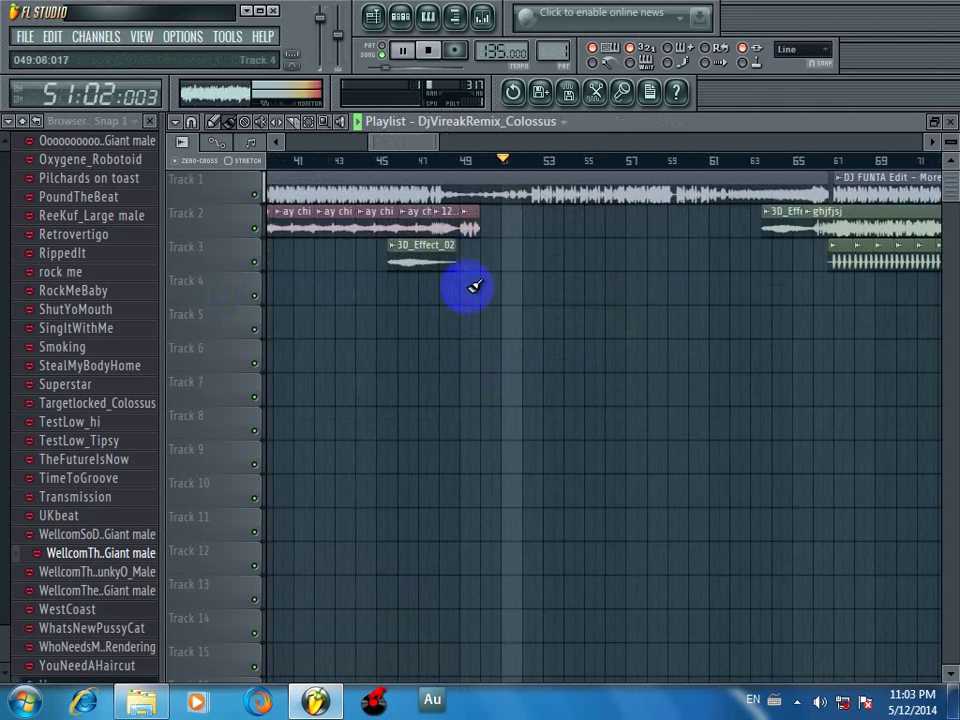
scroll(470, 160, "down", 4)
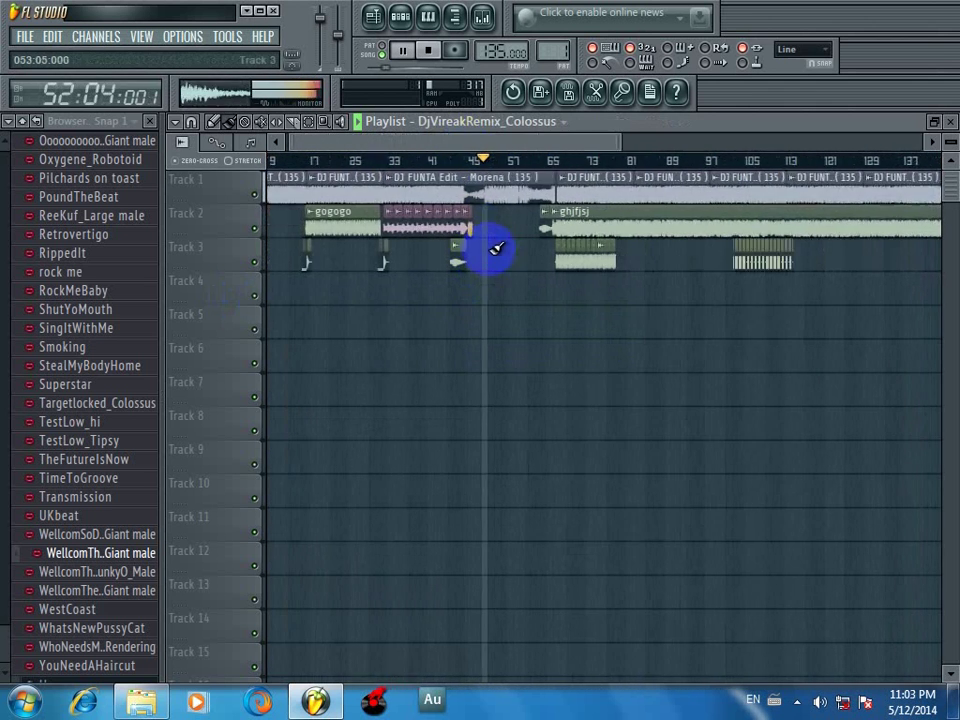
left_click_drag(490, 148, 511, 141)
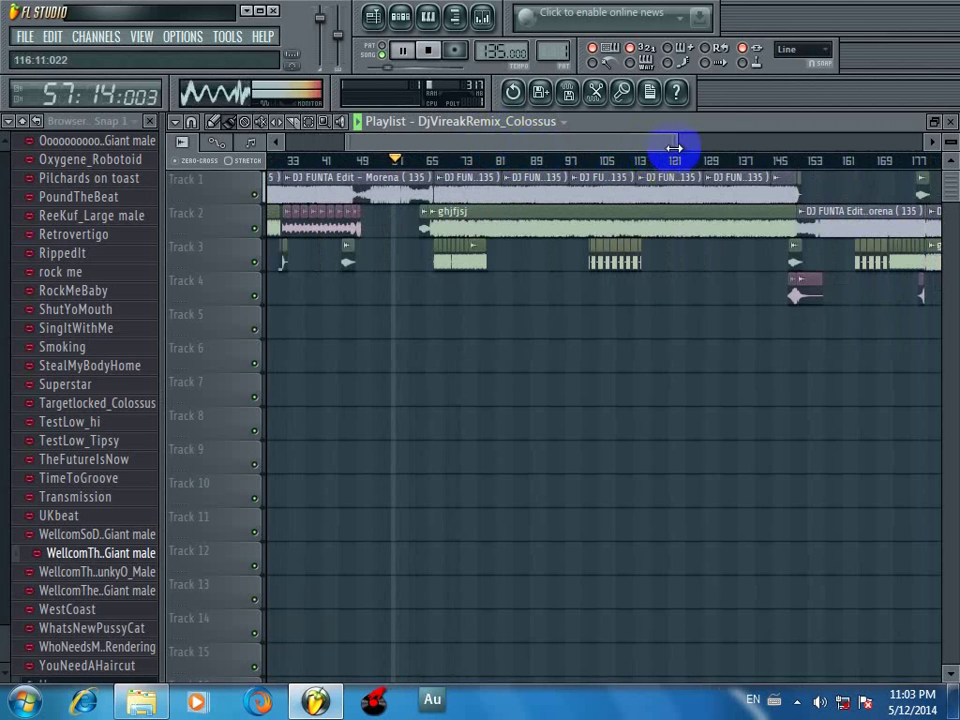
left_click_drag(675, 148, 527, 163)
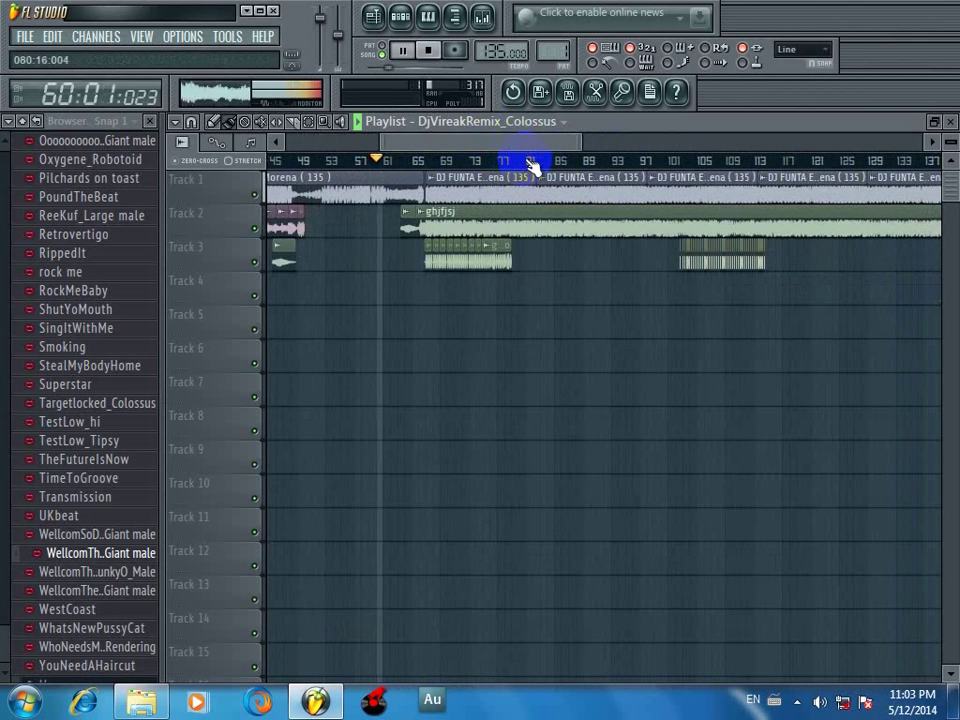
left_click_drag(405, 147, 425, 150)
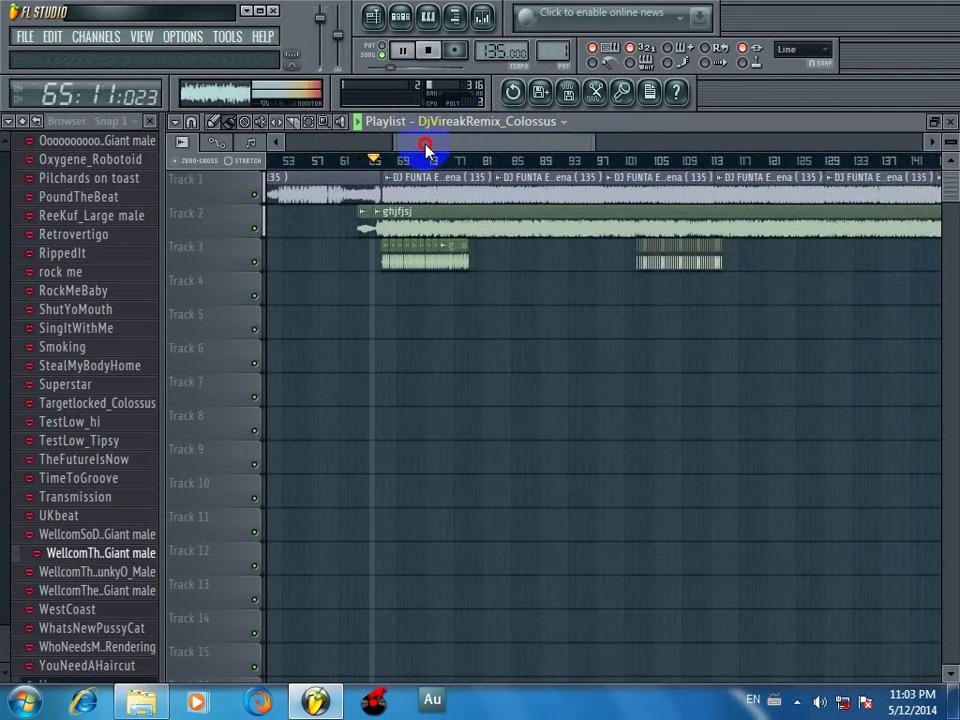
mouse_move(425, 148)
left_mouse_down()
mouse_move(454, 163)
mouse_move(430, 176)
mouse_move(429, 167)
left_mouse_up()
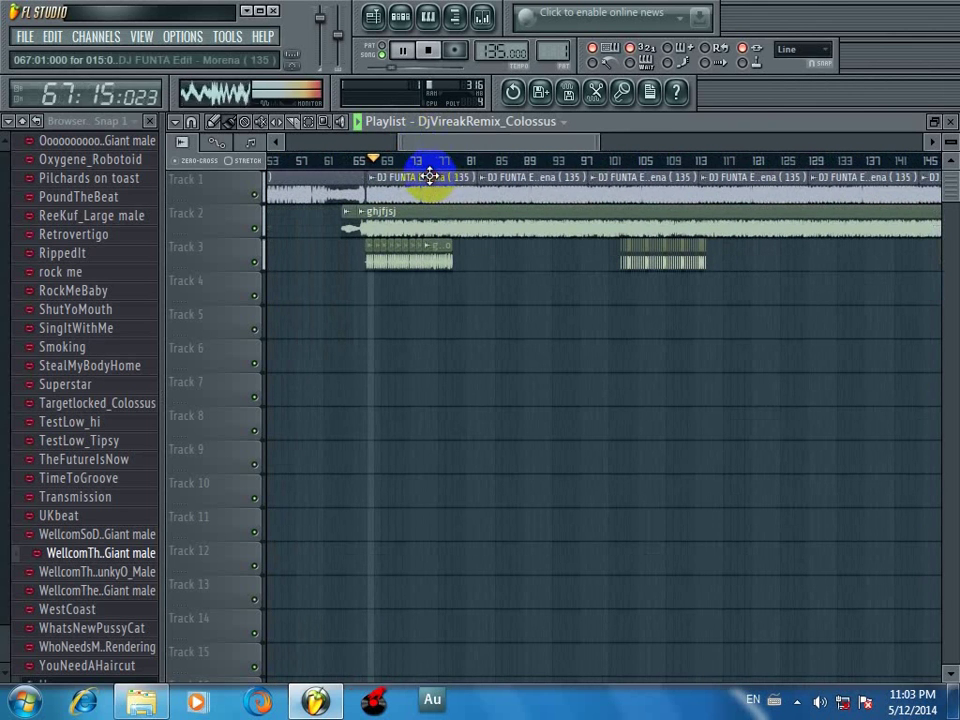
left_click(525, 224)
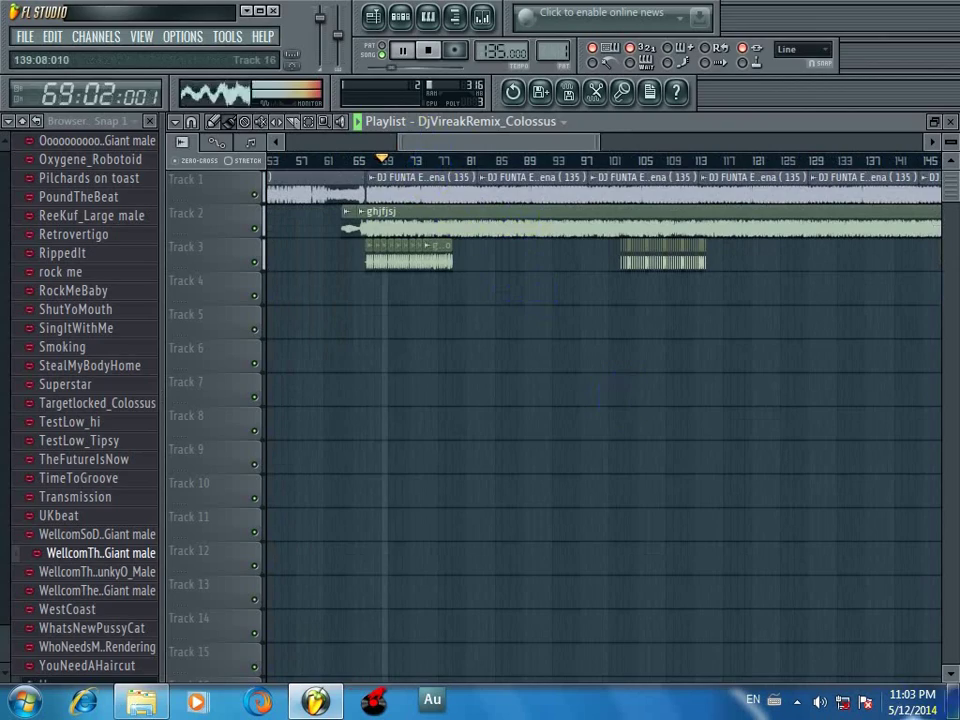
Step: Show the Windows desktop and refresh it
left_click(955, 702)
right_click(737, 355)
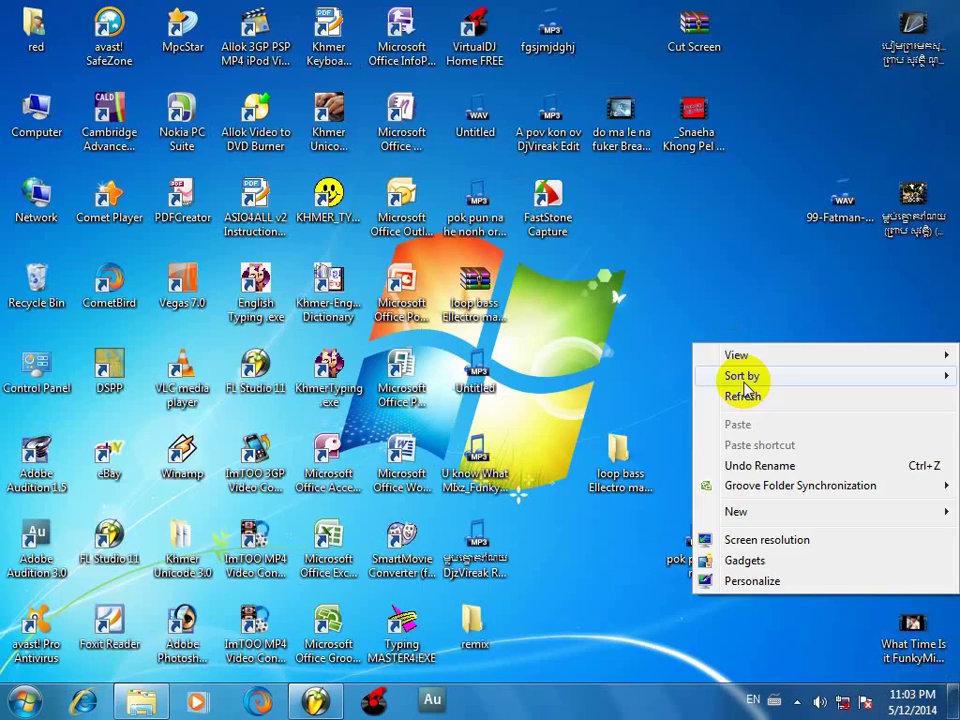
left_click(745, 395)
right_click(692, 366)
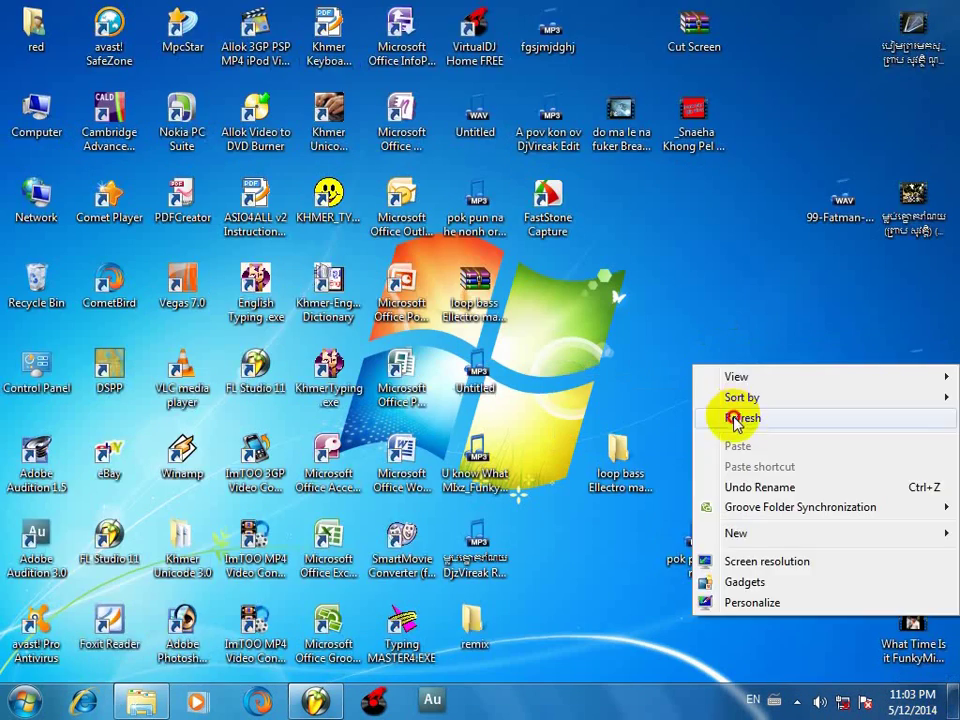
left_click(733, 420)
Step: Open the file properties of the MP3 "A pov kon ov DjVireak Edit" on the desktop
left_click(490, 575)
left_click(474, 199)
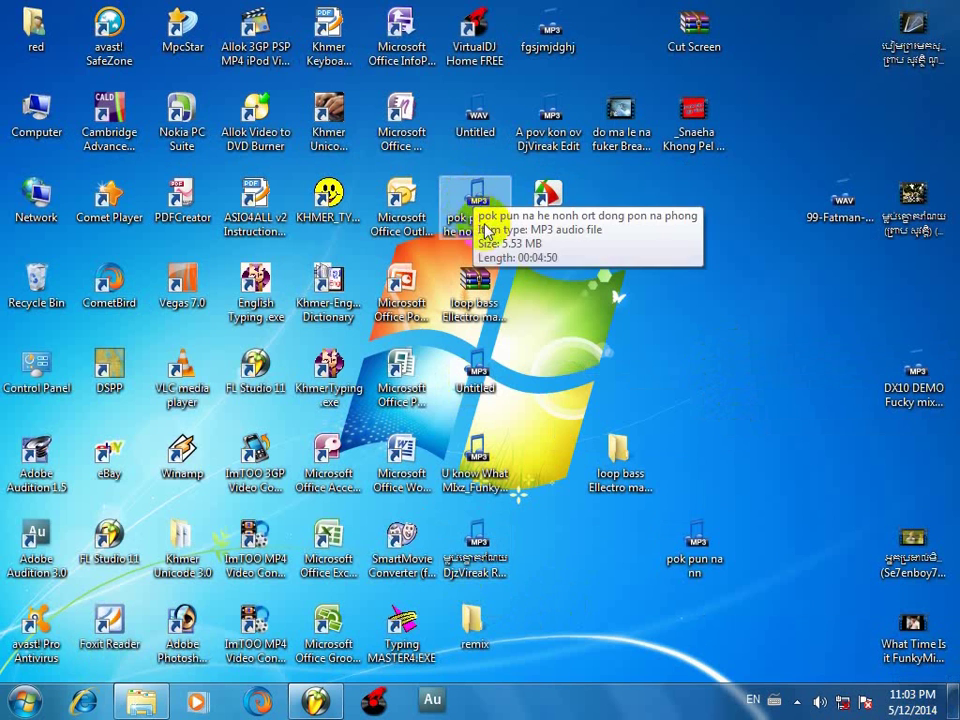
left_click(497, 147)
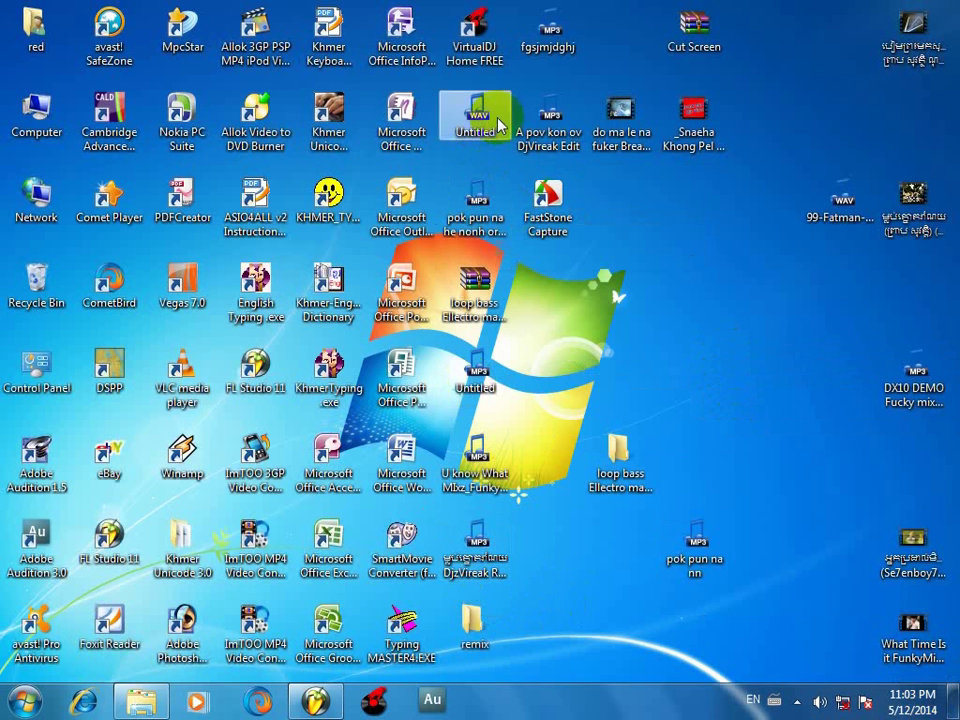
left_click(553, 133)
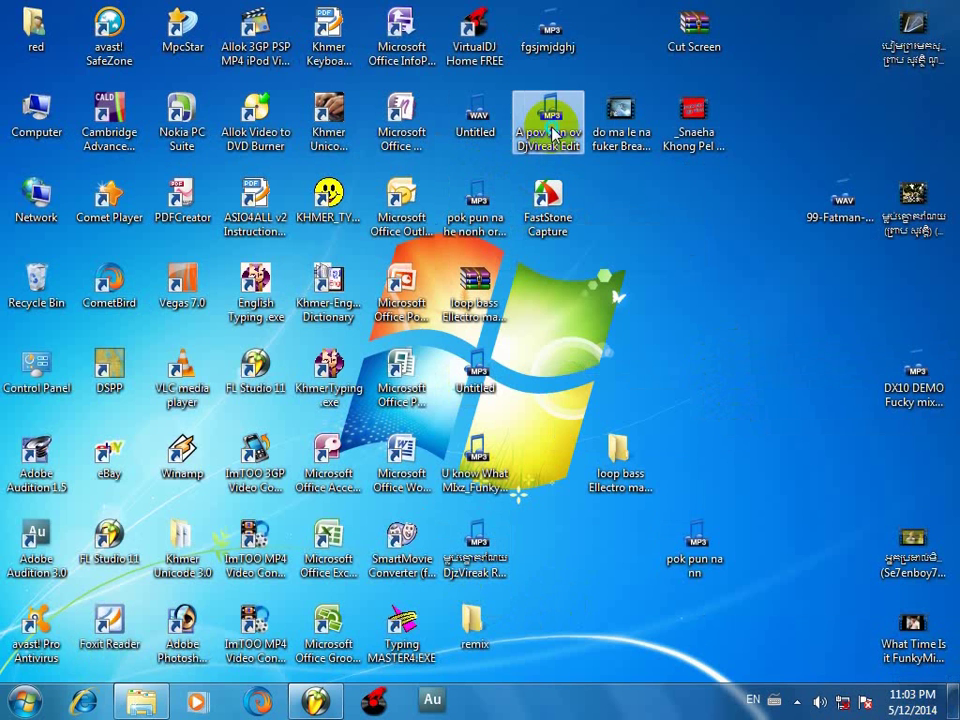
right_click(553, 133)
left_click(600, 524)
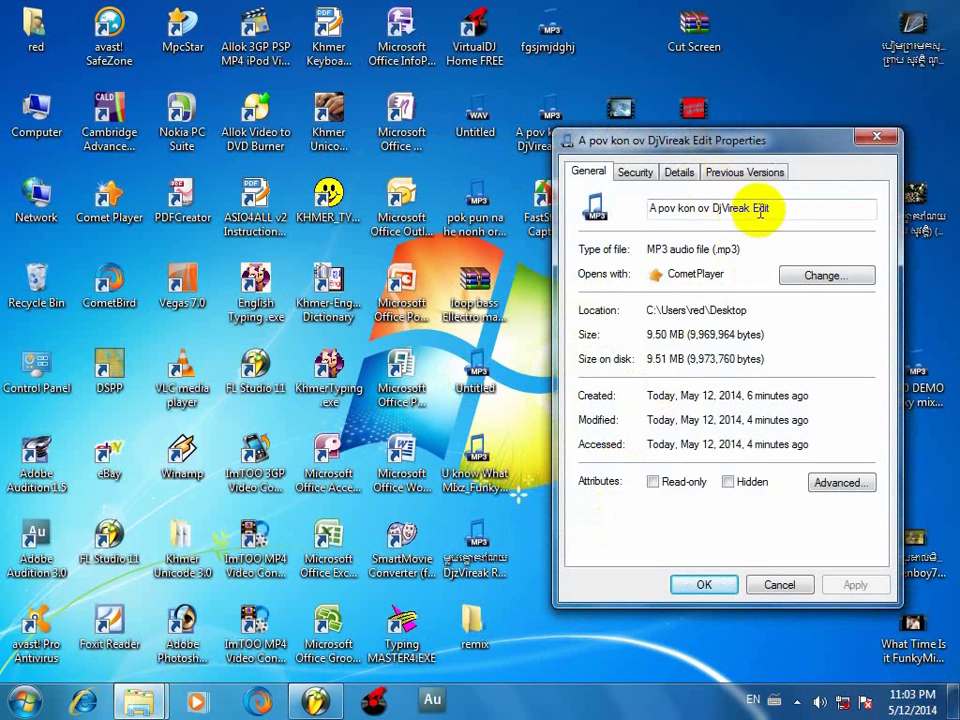
Step: Copy the MP3's full name from its general properties
left_click_drag(789, 210, 615, 212)
right_click(690, 226)
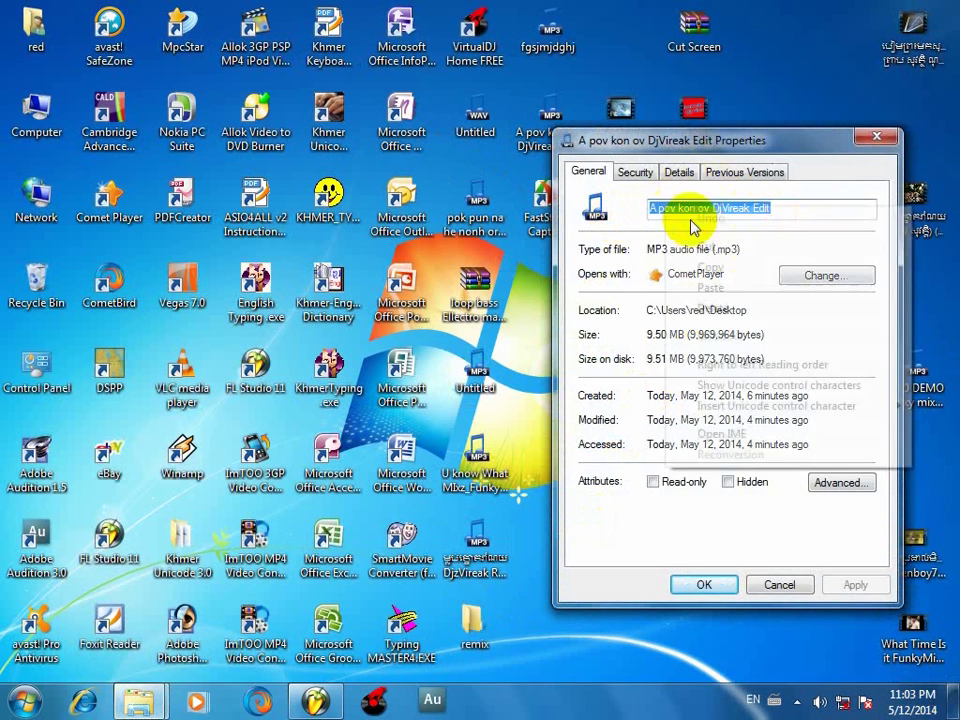
left_click(712, 266)
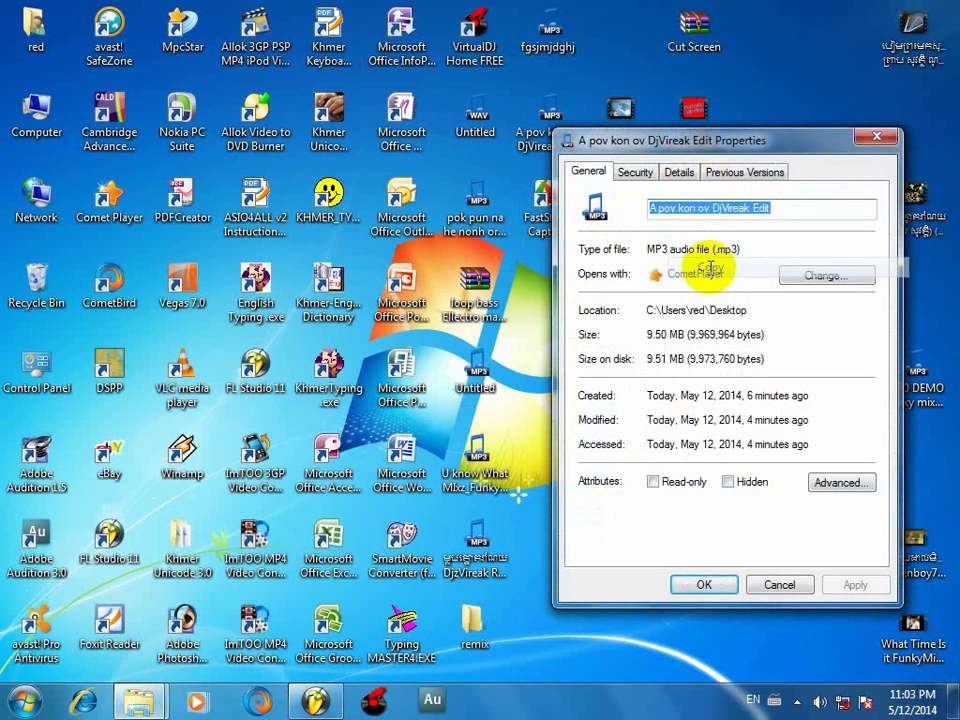
Step: In the MP3's detailed properties, set the rating to five stars and the album to "DjzVireak Cambodia"
left_click(688, 177)
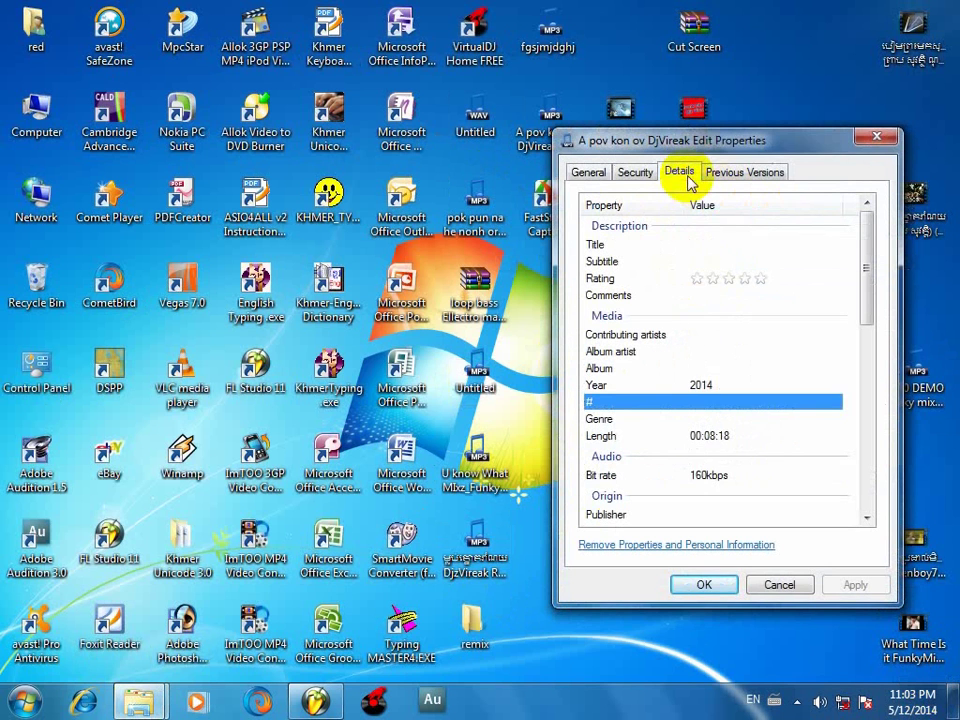
left_click(760, 282)
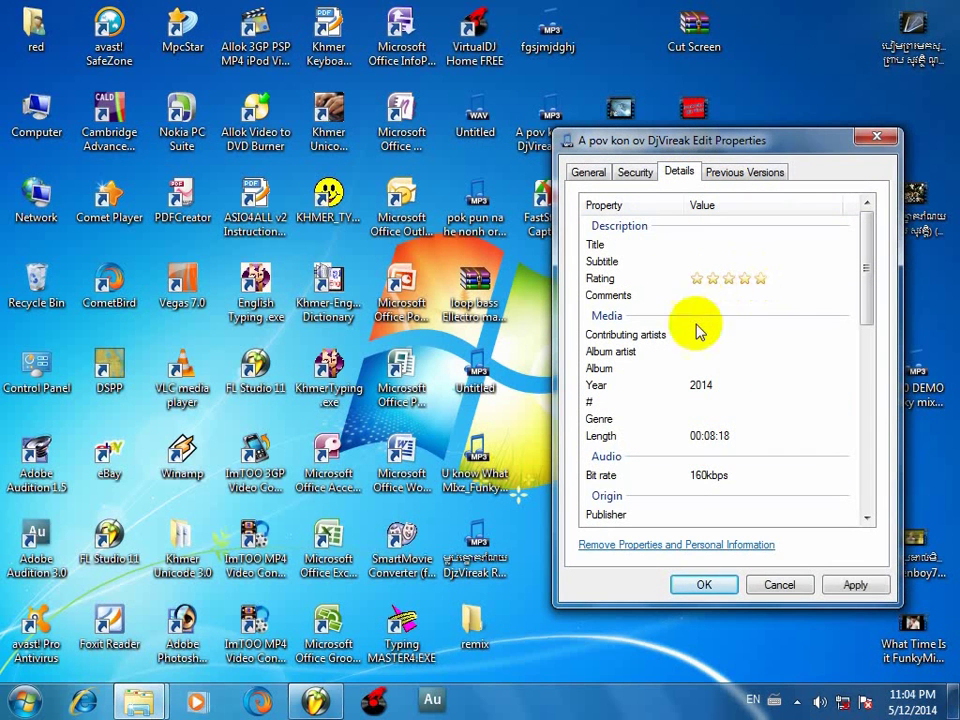
left_click(716, 368)
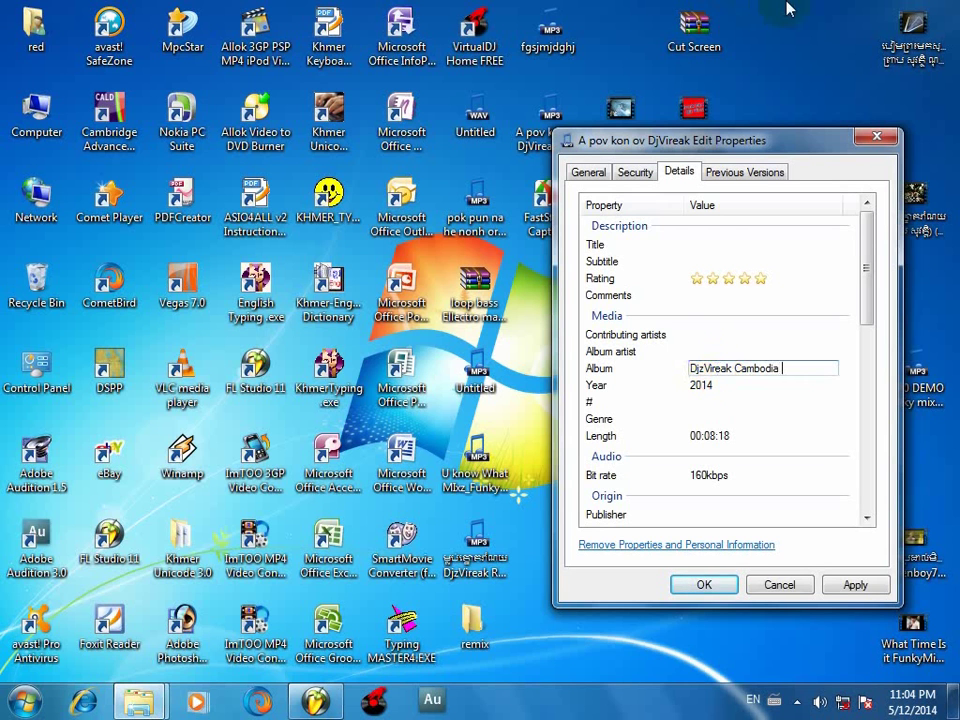
Step: Paste the copied name "A pov kon ov DjVireak Edit" as the MP3's title
left_click(725, 245)
right_click(714, 247)
left_click(760, 328)
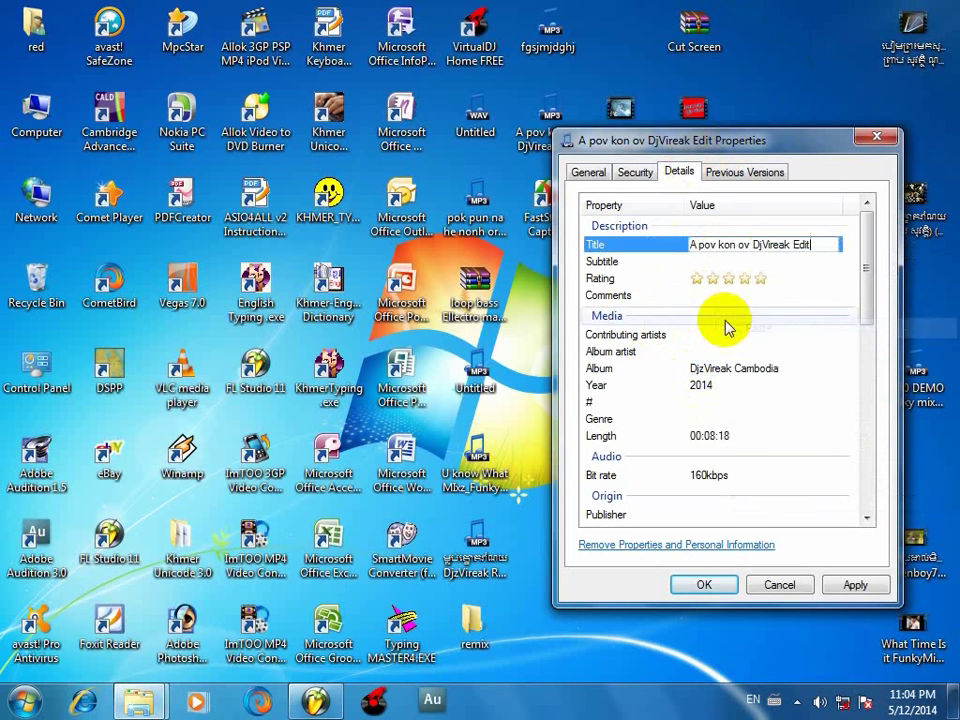
Step: Try to paste the copied name into the MP3's track number property
left_click(727, 401)
right_click(714, 403)
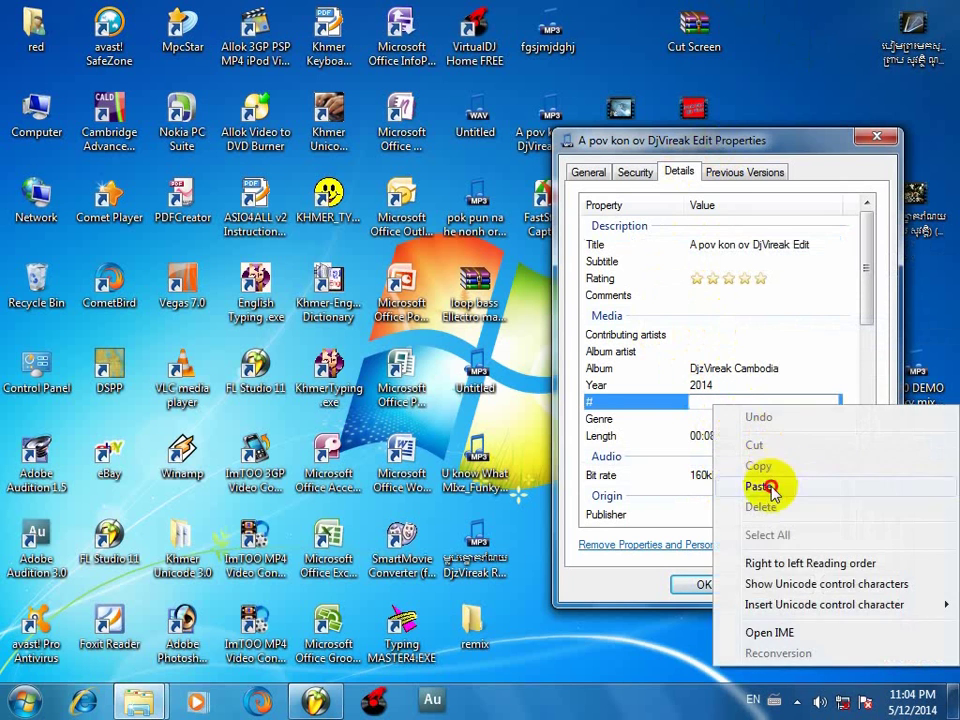
left_click(760, 486)
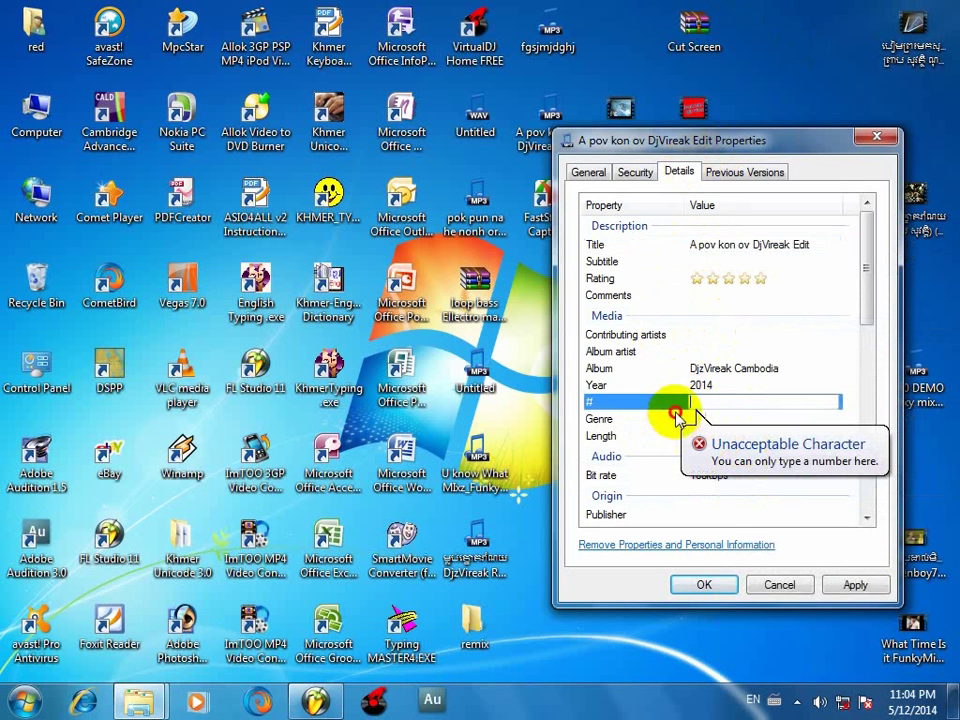
Step: Paste the copied name "A pov kon ov DjVireak Edit" as the MP3's genre and publisher, and save the properties
left_click(706, 420)
right_click(755, 419)
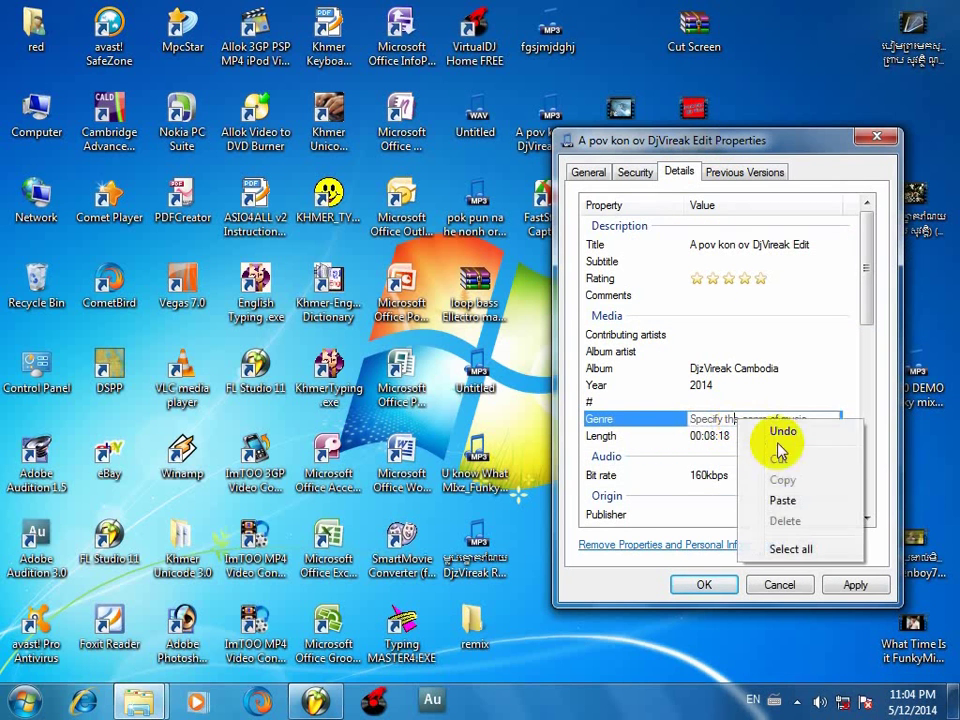
left_click(776, 499)
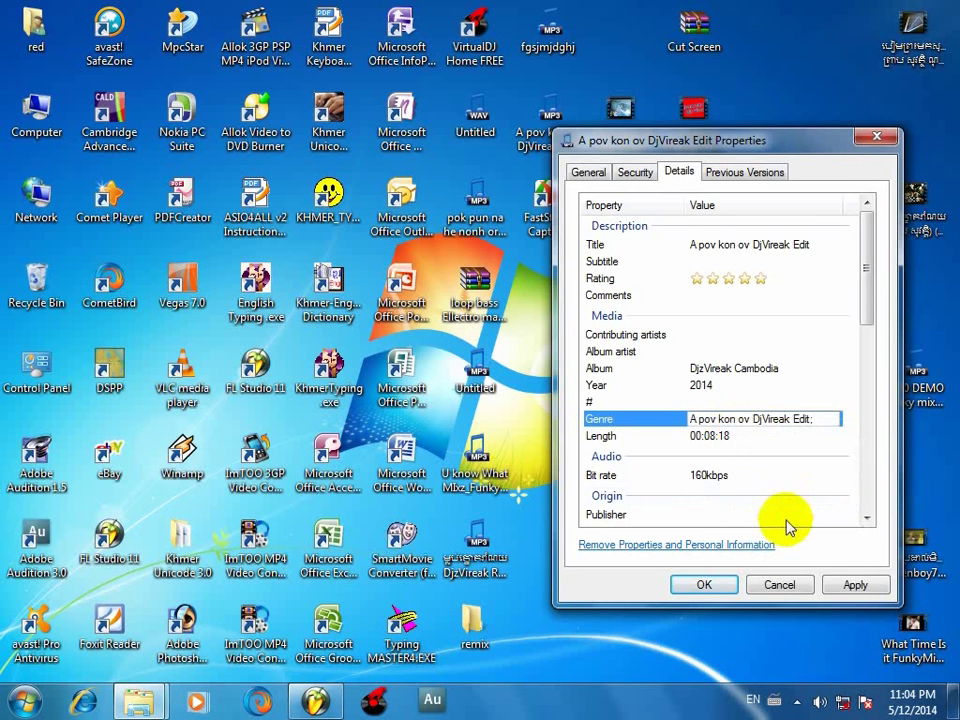
left_click(789, 515)
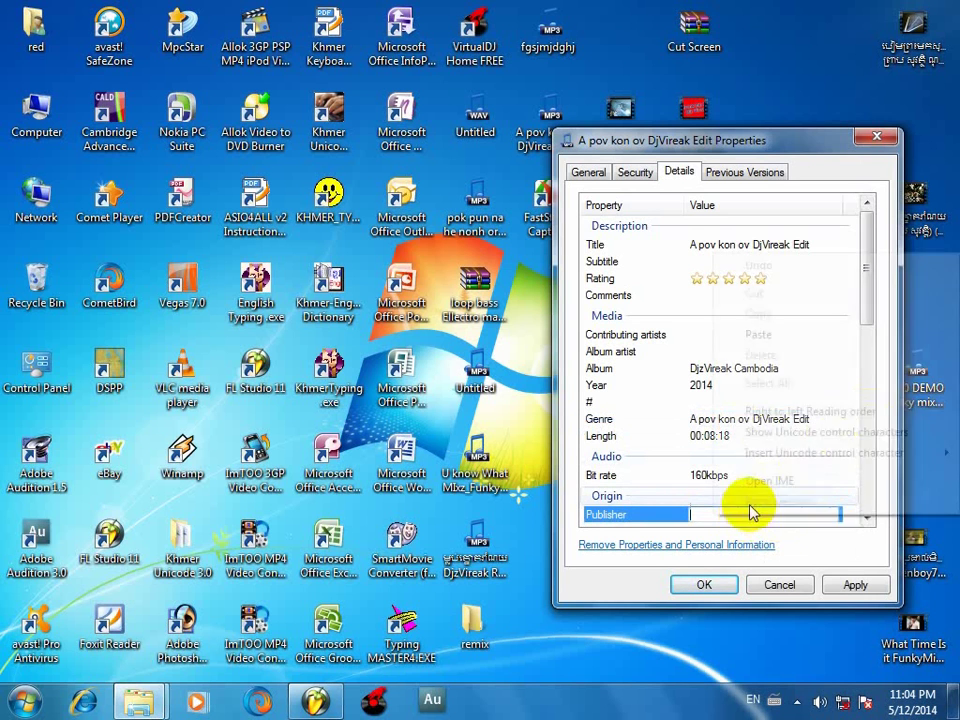
right_click(750, 510)
left_click(778, 332)
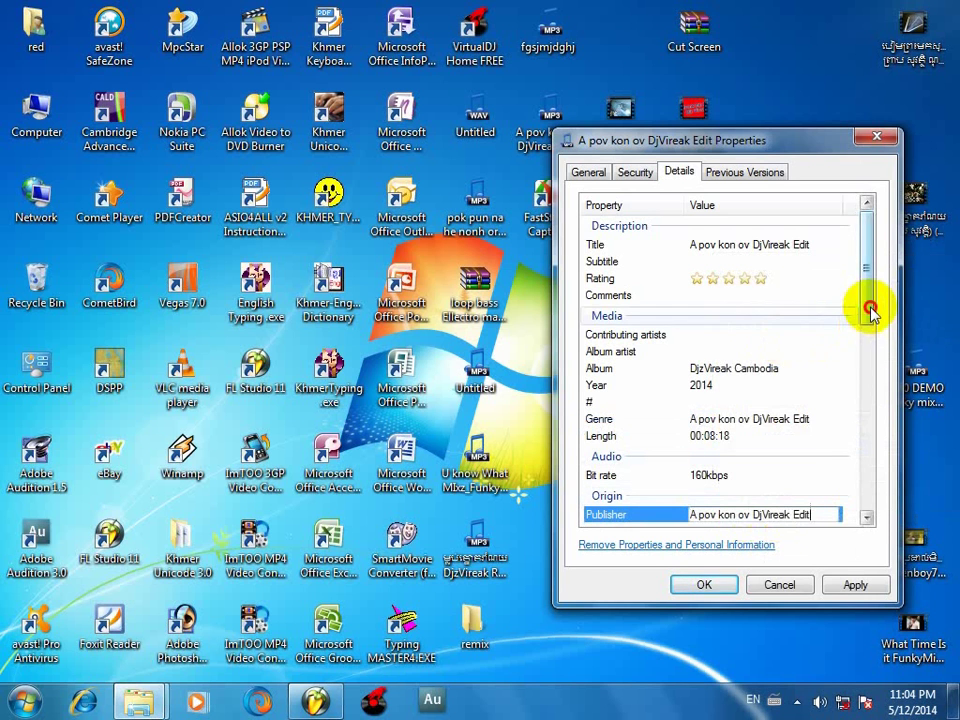
left_click_drag(870, 306, 872, 393)
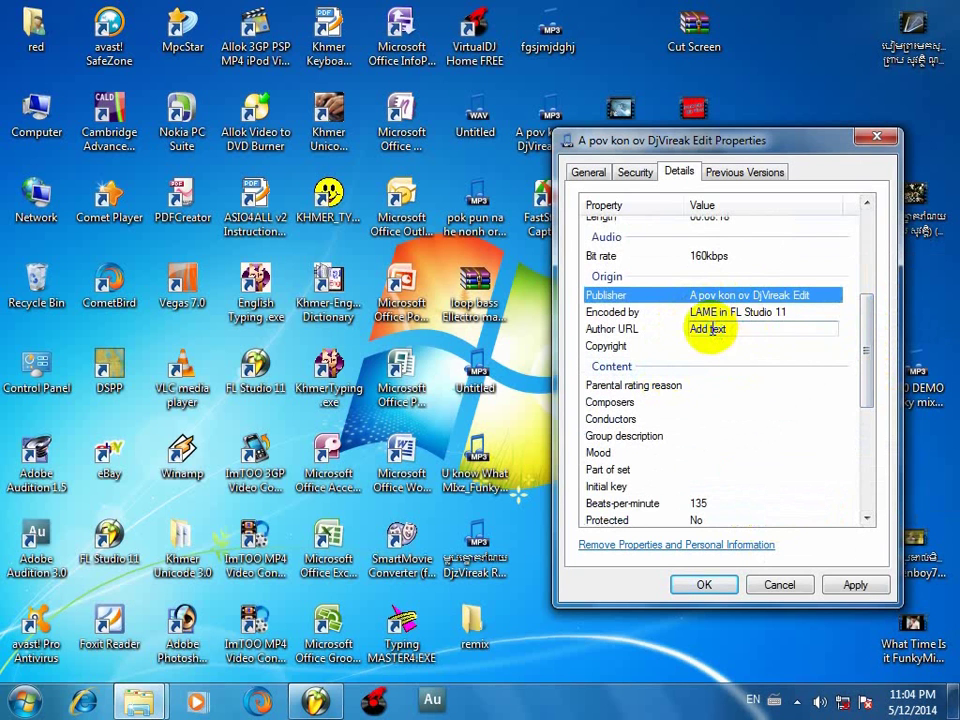
left_click(720, 583)
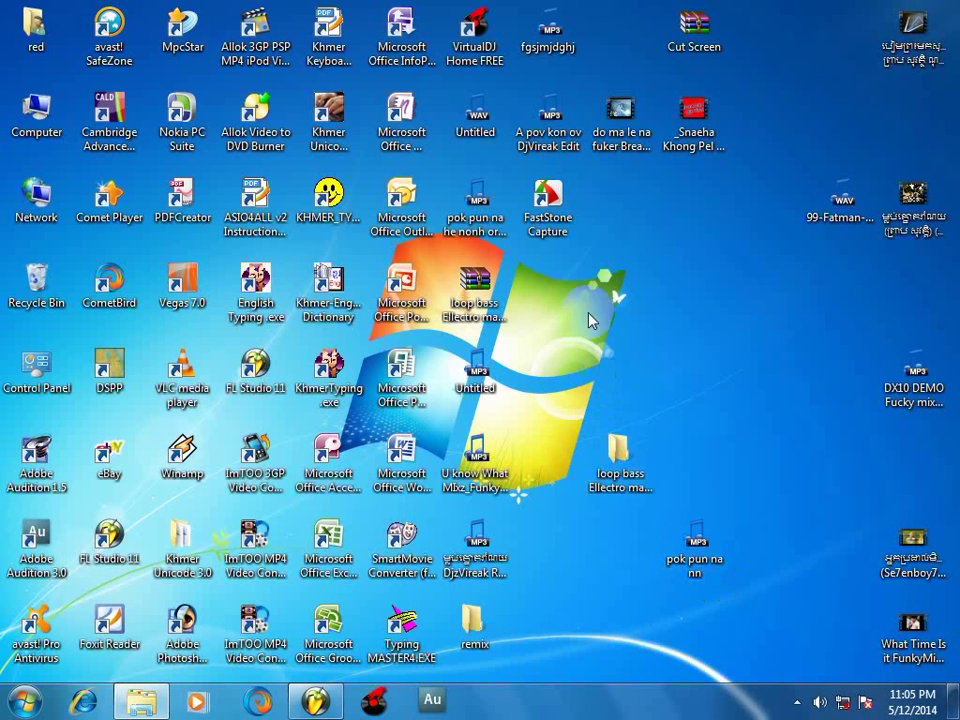
Step: Switch to FL Studio and examine the playlist arrangement around bars 133 to 161 during playback
right_click(553, 133)
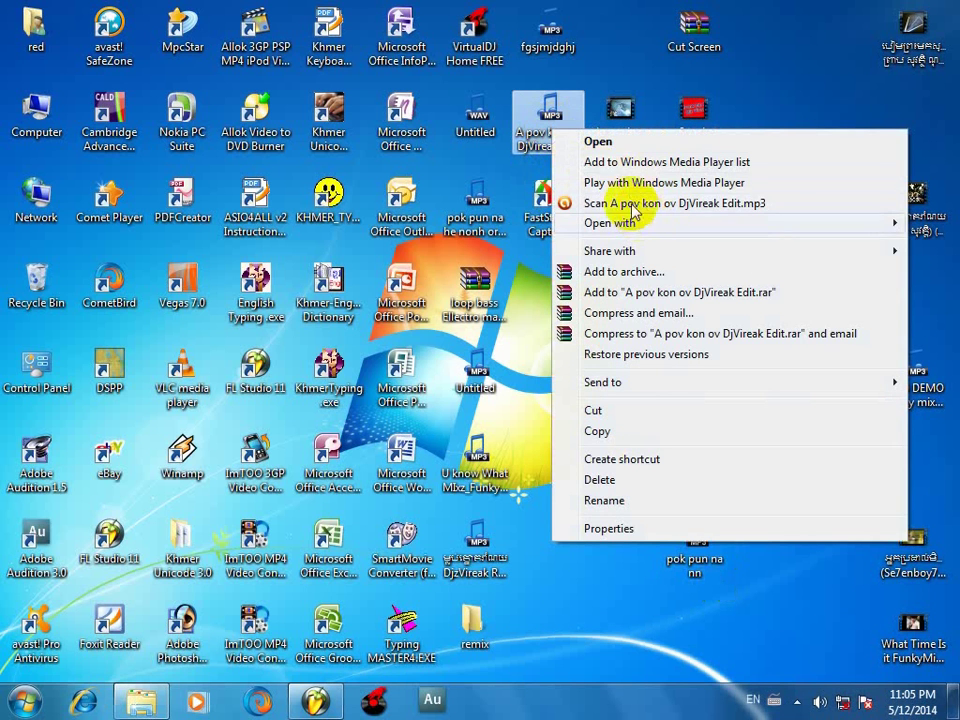
left_click(313, 703)
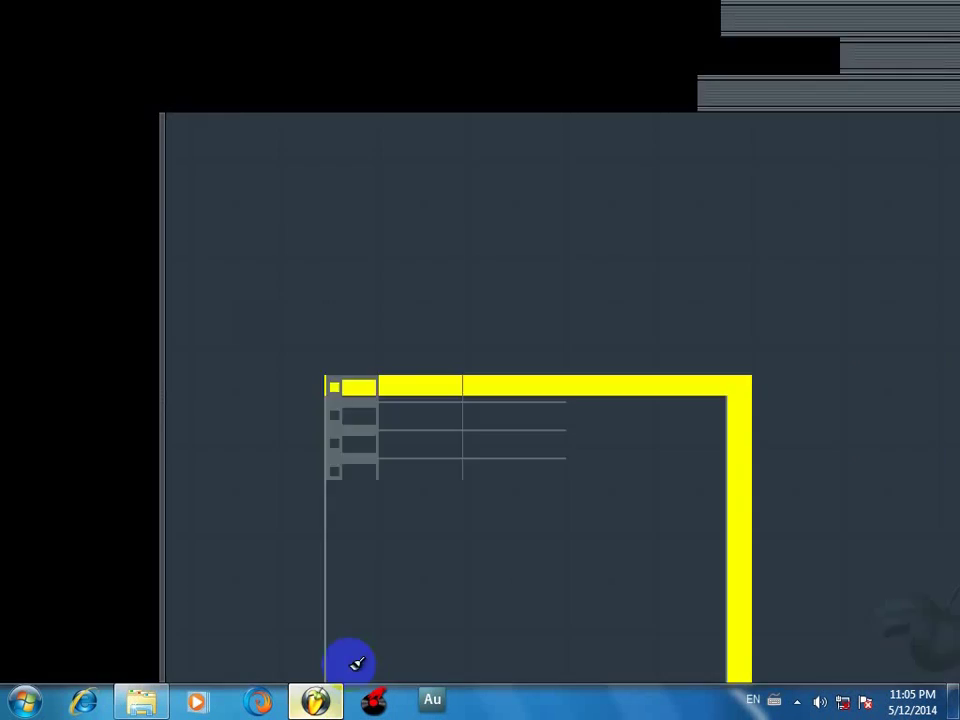
scroll(754, 279, "down", 5)
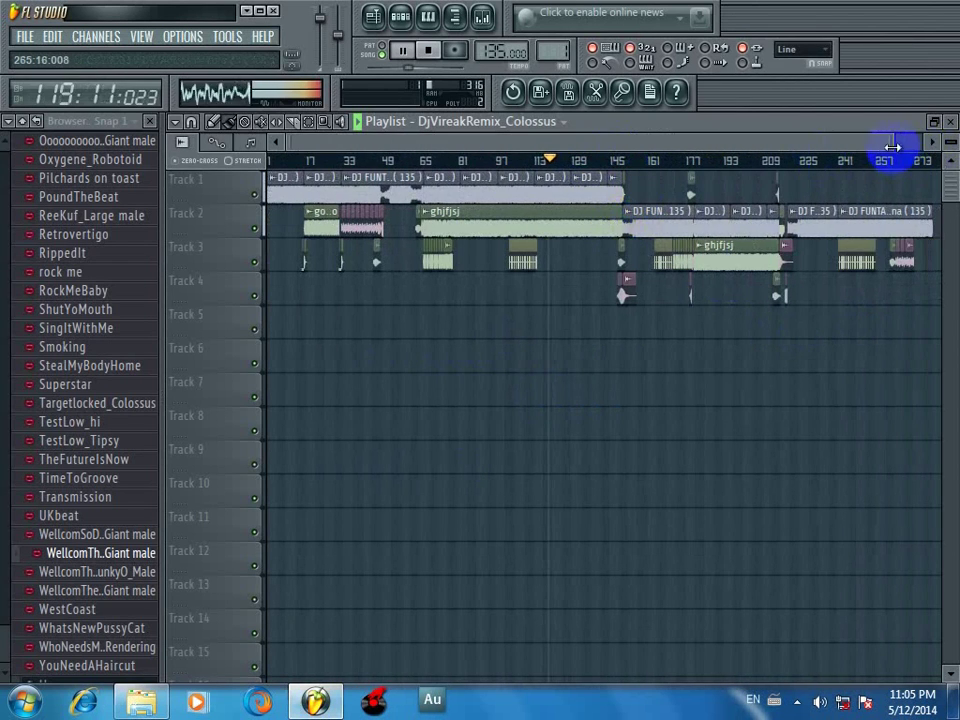
left_click_drag(892, 145, 637, 165)
left_click_drag(580, 148, 703, 163)
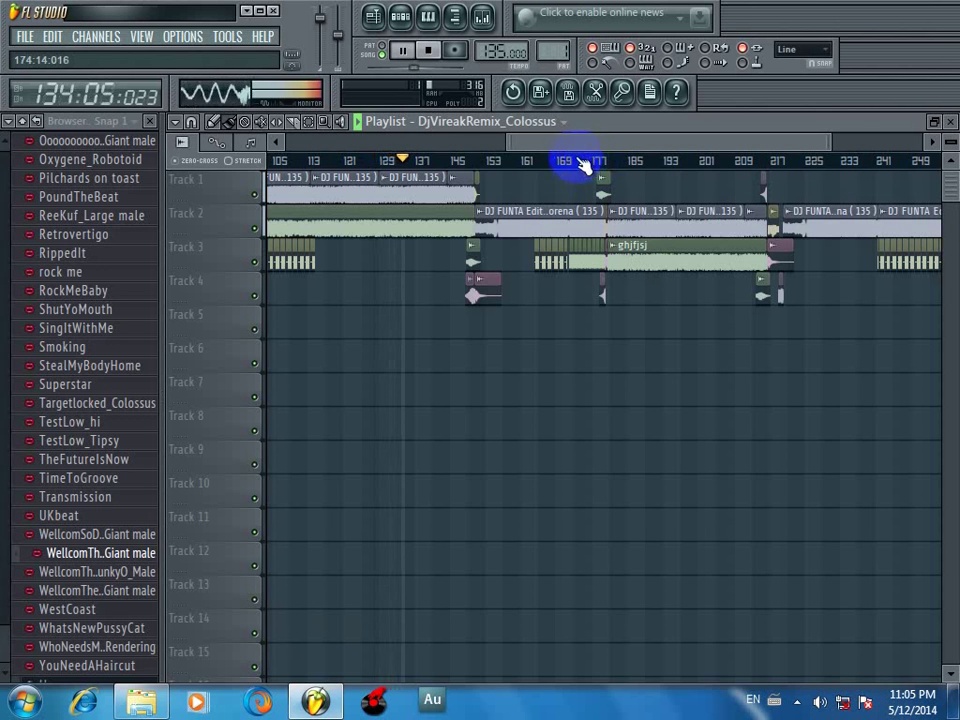
scroll(584, 165, "up", 4)
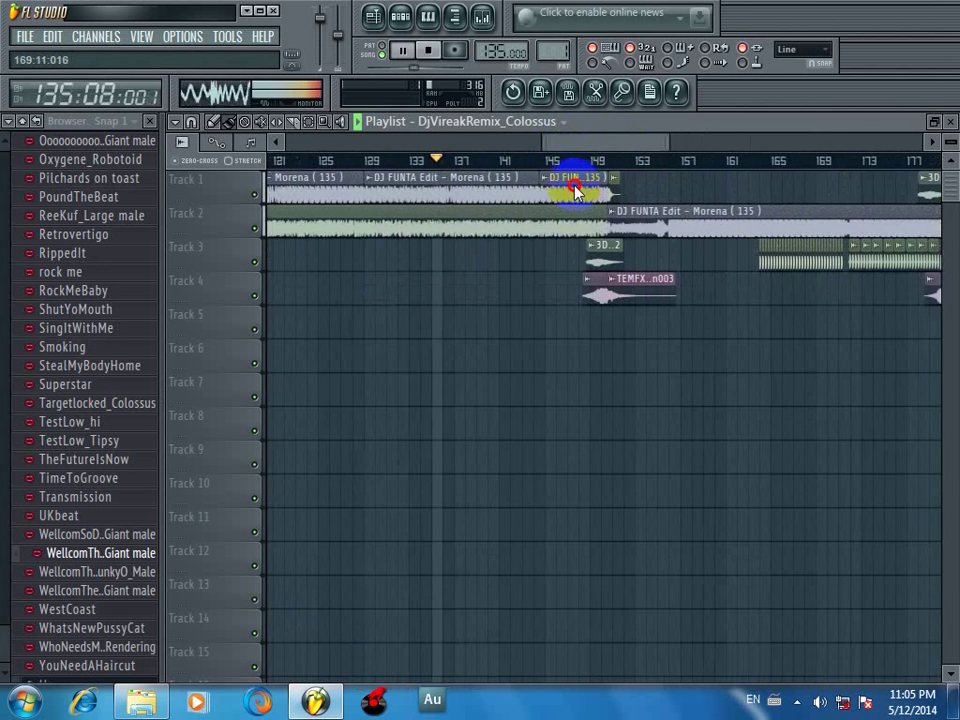
scroll(555, 163, "up", 3)
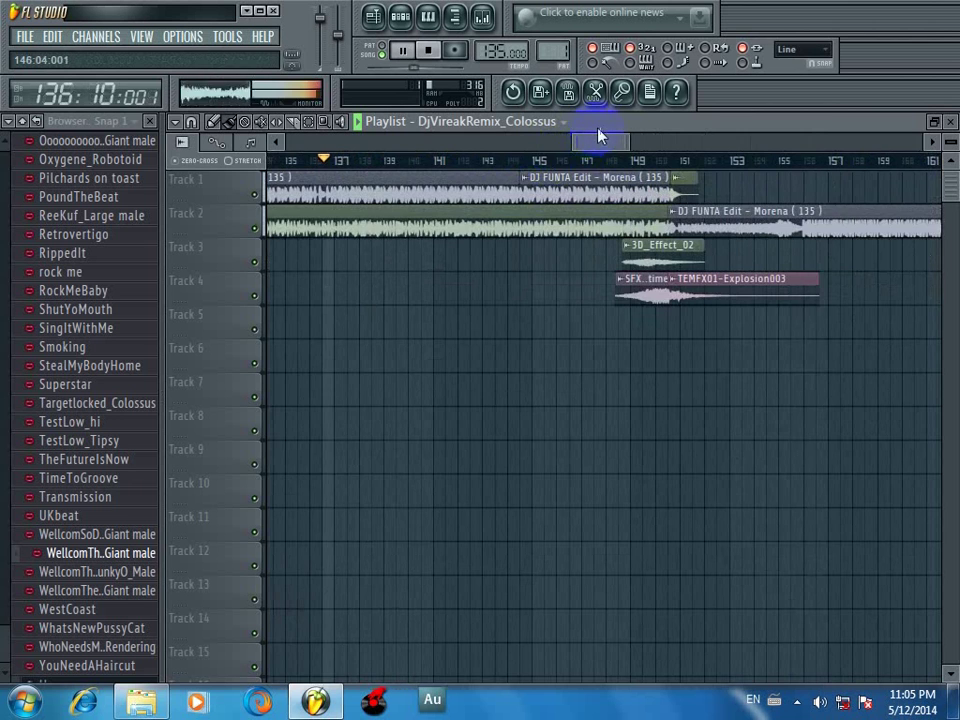
left_click_drag(598, 135, 598, 163)
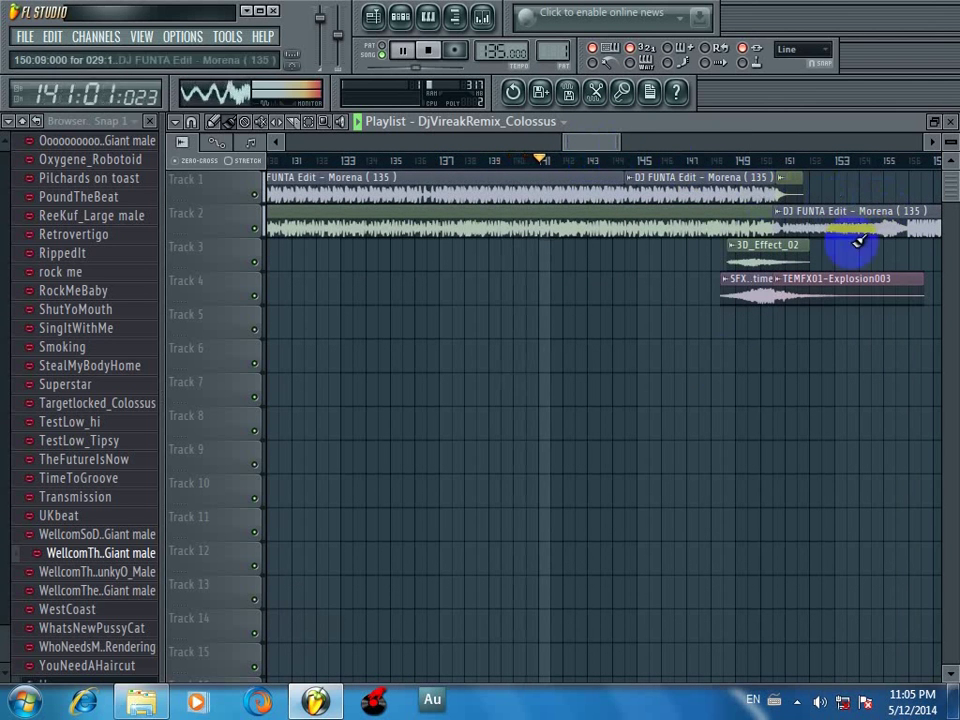
scroll(731, 354, "down", 3)
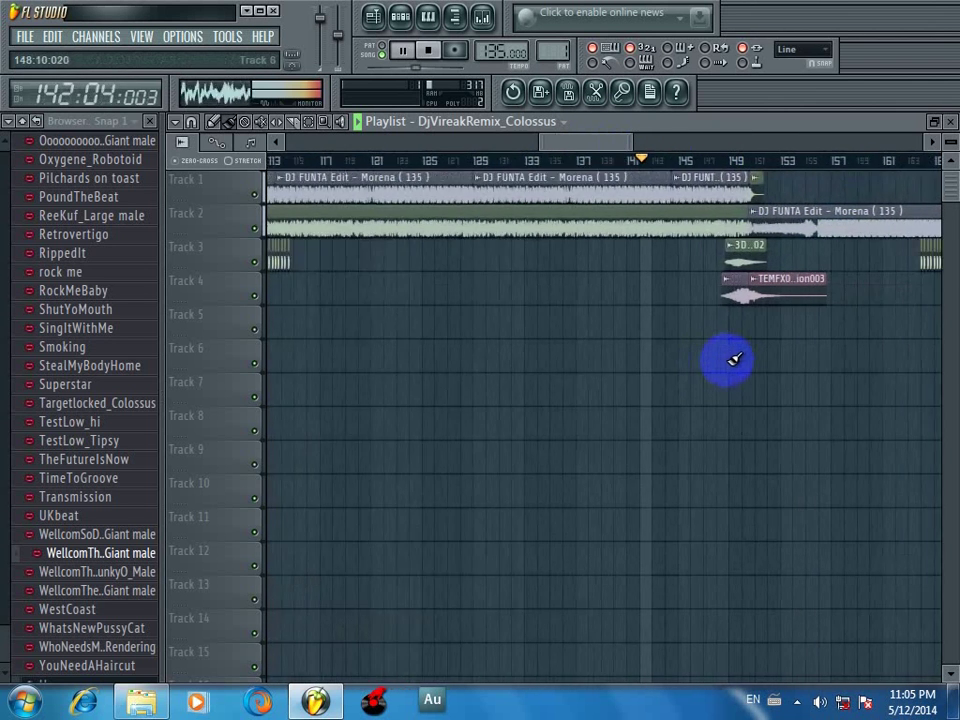
scroll(734, 358, "up", 1)
Step: Enlarge the playlist tracks vertically and examine the clips on Tracks 1 to 4 between bars 145 and 200
left_click_drag(951, 145, 61, 72)
left_click_drag(600, 144, 616, 386)
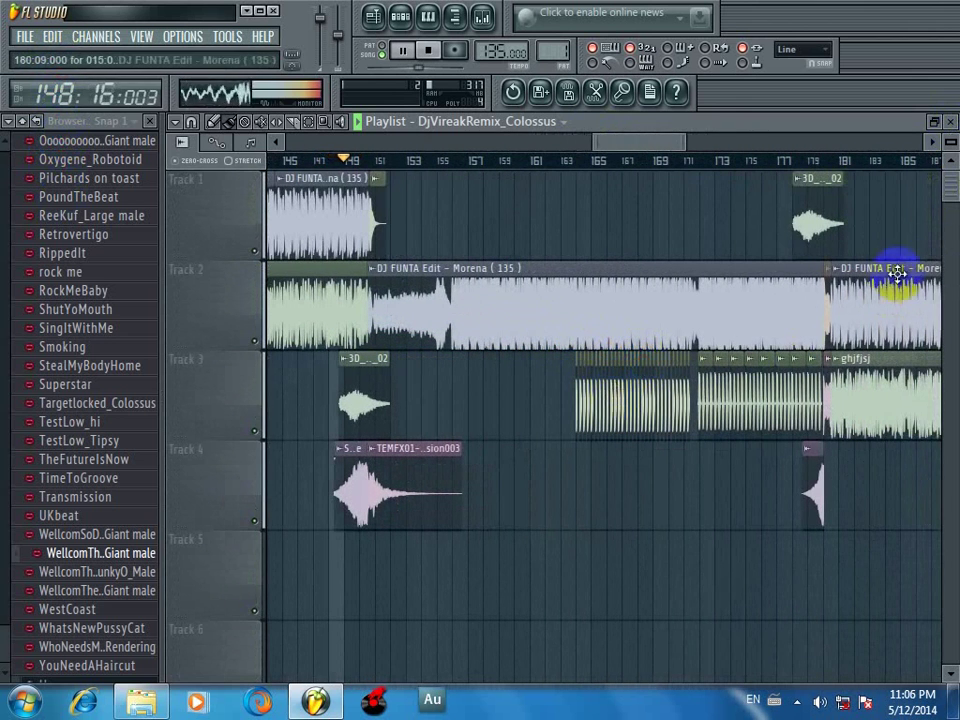
scroll(60, 178, "down", 4)
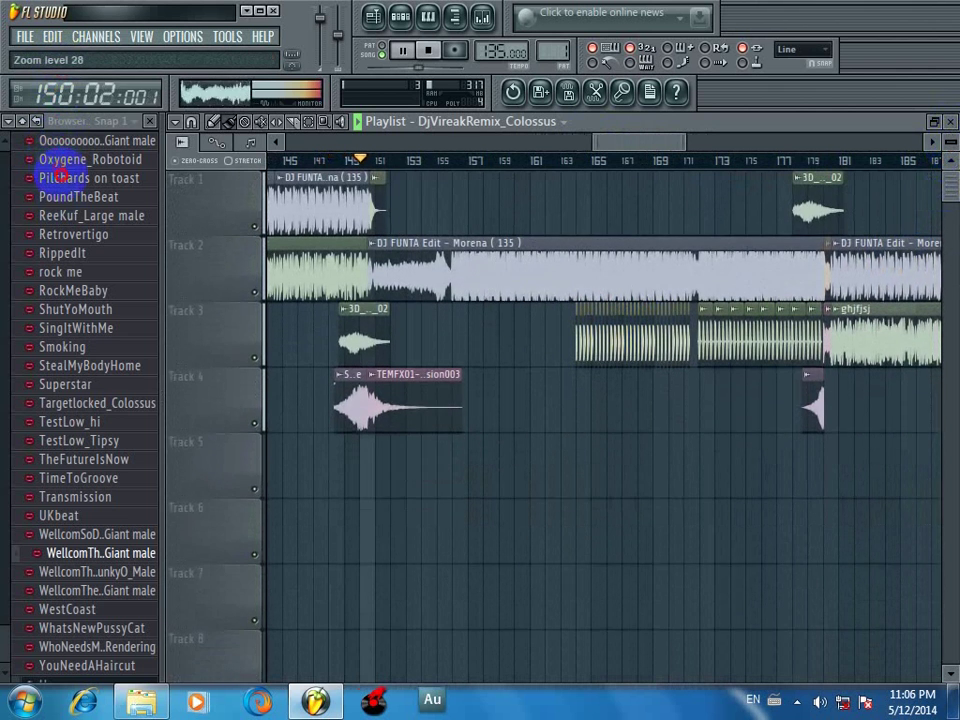
scroll(64, 172, "up", 3)
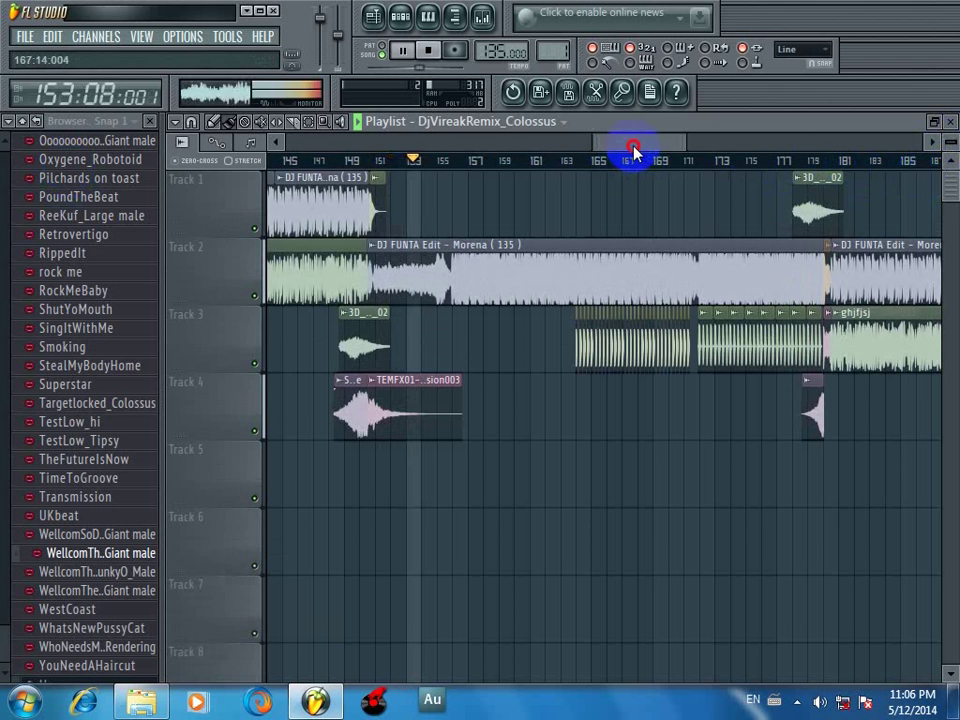
left_click_drag(641, 153, 634, 220)
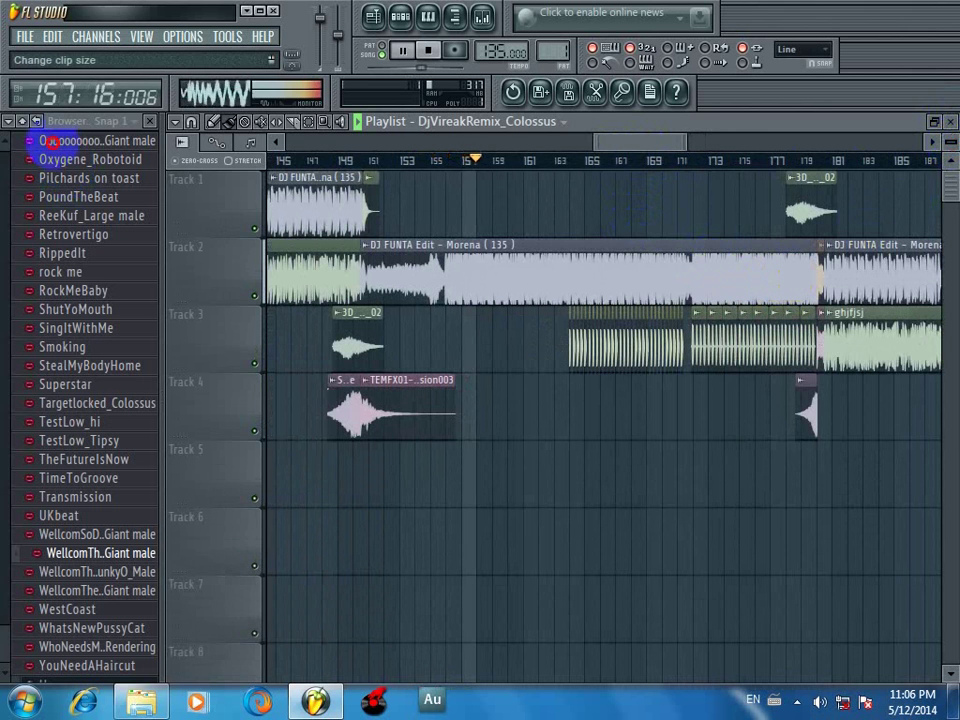
scroll(48, 150, "down", 3)
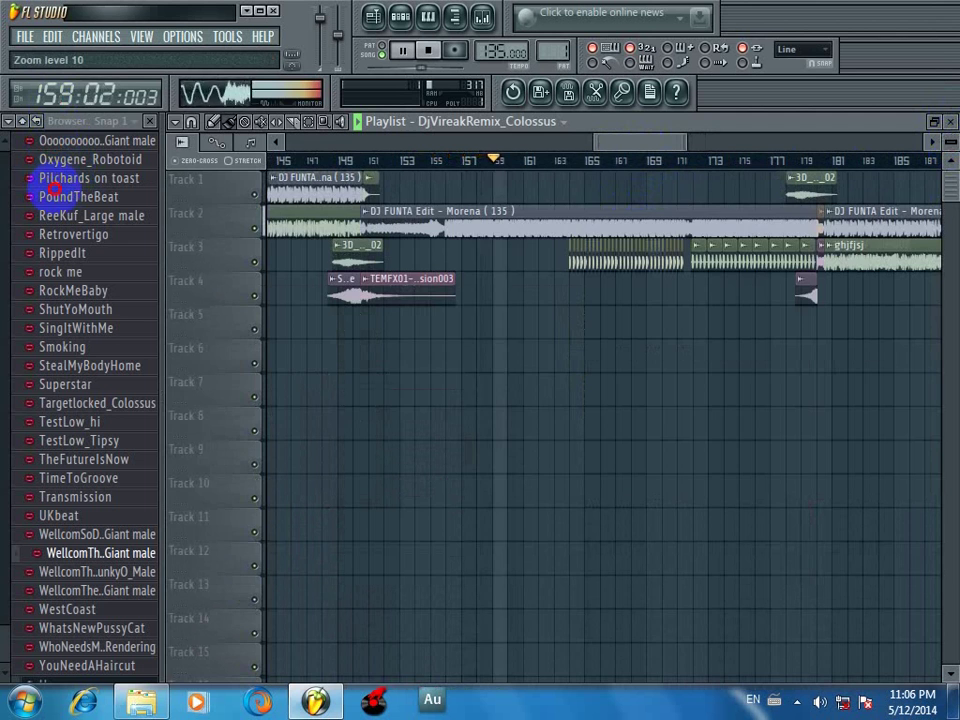
scroll(45, 165, "up", 3)
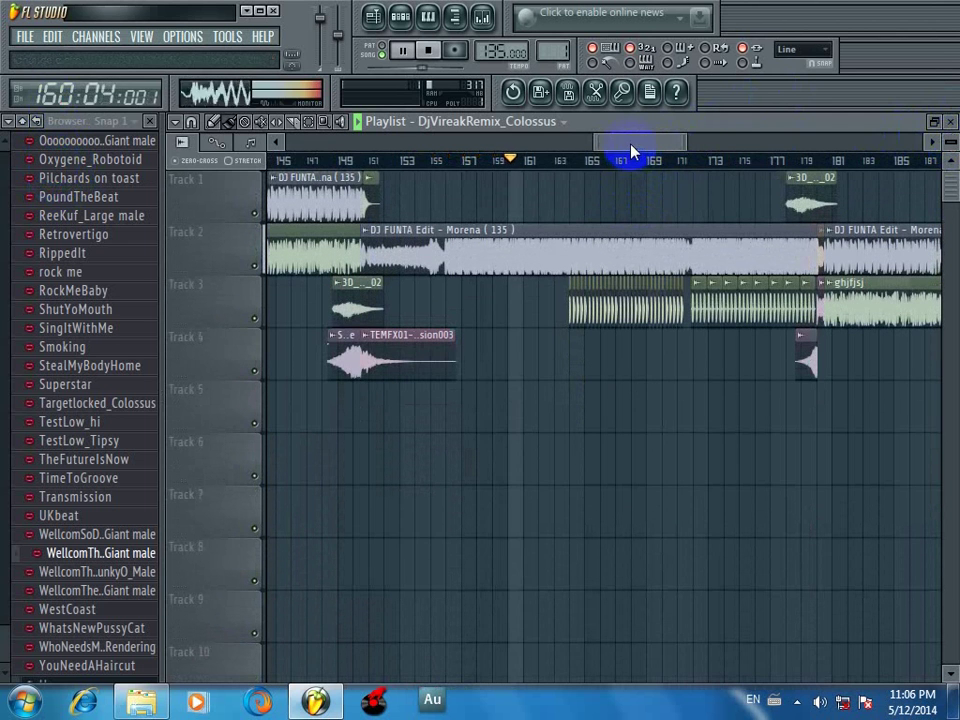
left_click_drag(632, 142, 656, 249)
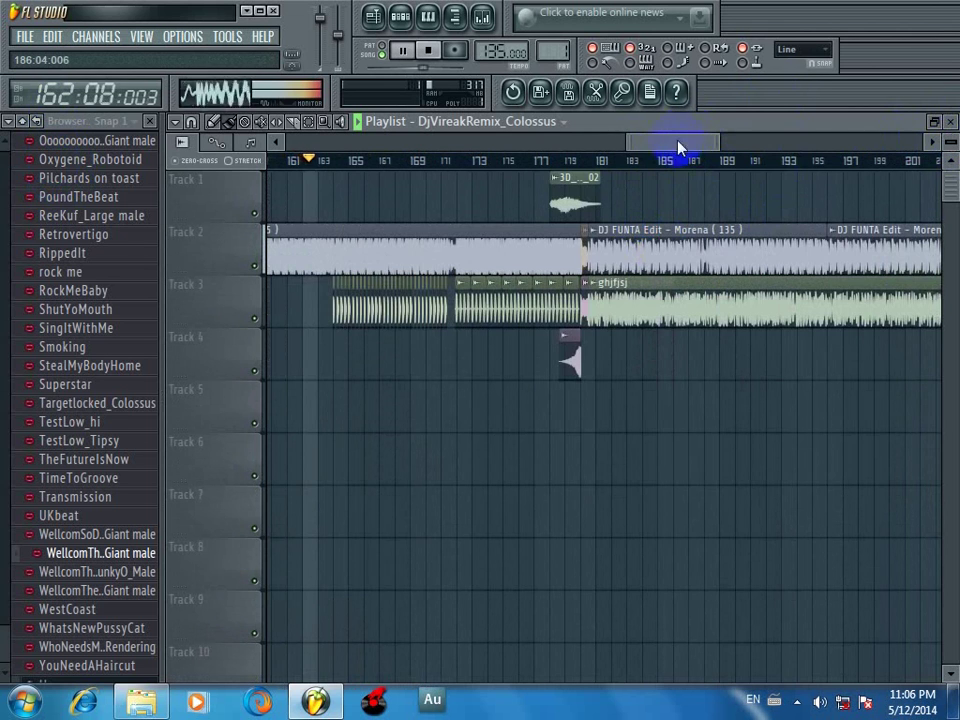
mouse_move(678, 148)
left_mouse_down()
mouse_move(660, 157)
mouse_move(643, 148)
mouse_move(786, 264)
mouse_move(686, 343)
mouse_move(647, 396)
mouse_move(827, 448)
mouse_move(928, 499)
mouse_move(648, 505)
left_mouse_up()
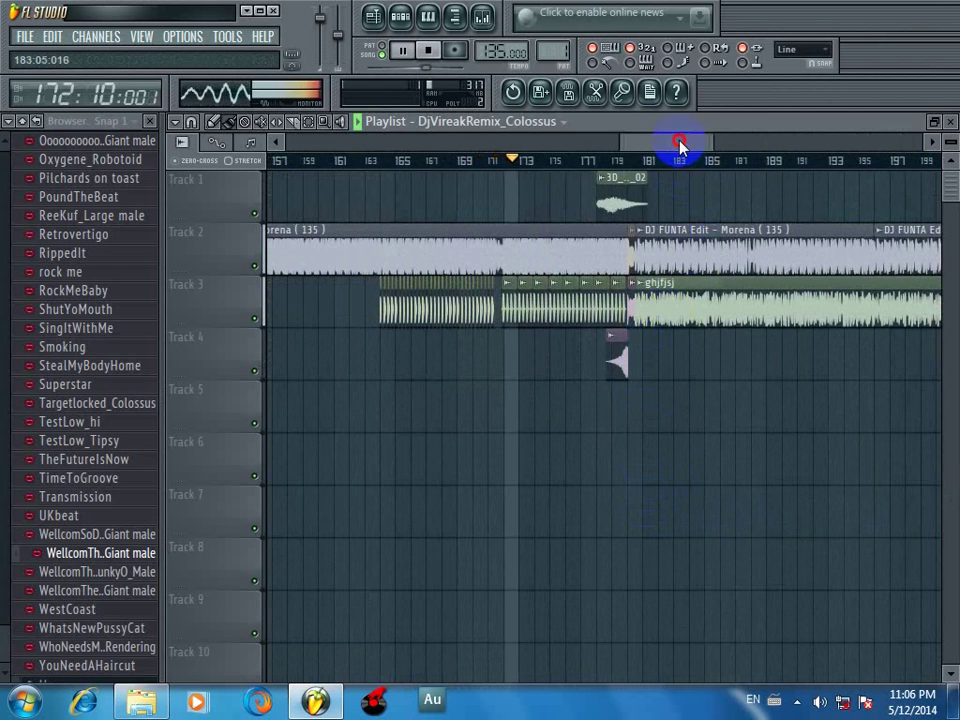
Step: On Track 3, delete the clips around bars 233 to 240 and 257 to 258, and cut the Stab Vox clips between bars 241 and 257
mouse_move(679, 143)
left_mouse_down()
mouse_move(827, 309)
mouse_move(403, 318)
left_mouse_up()
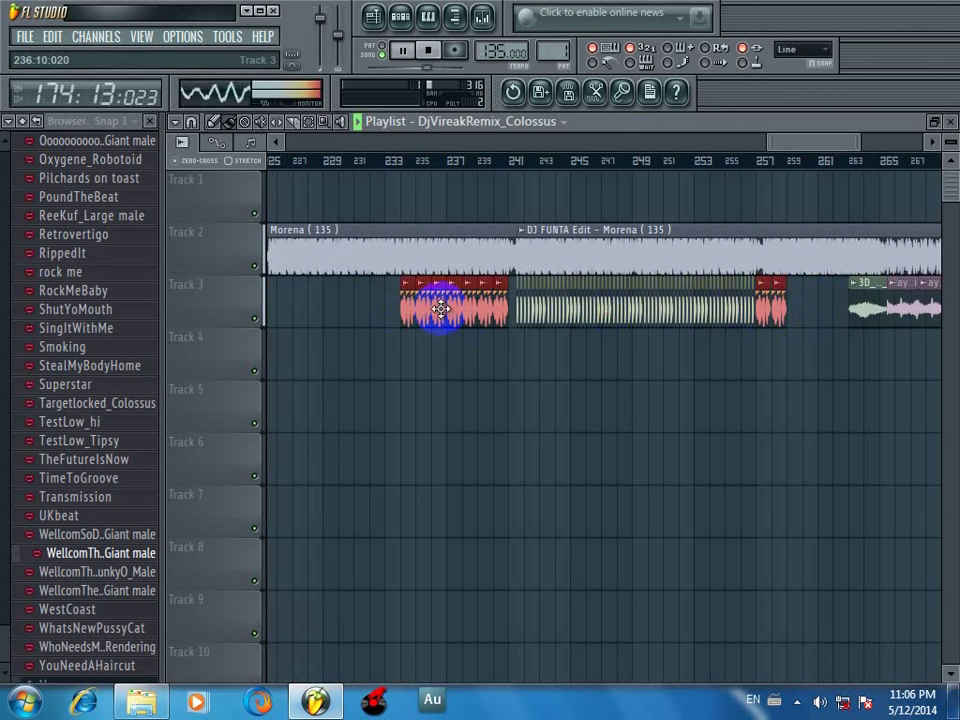
left_click_drag(480, 303, 631, 299)
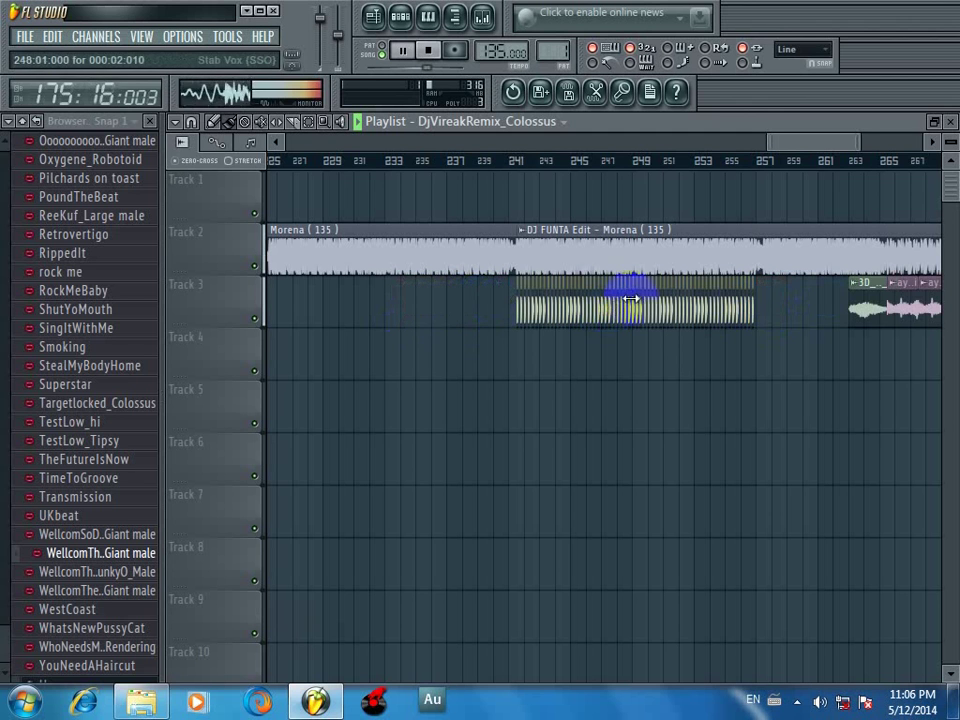
left_click_drag(775, 311, 524, 330)
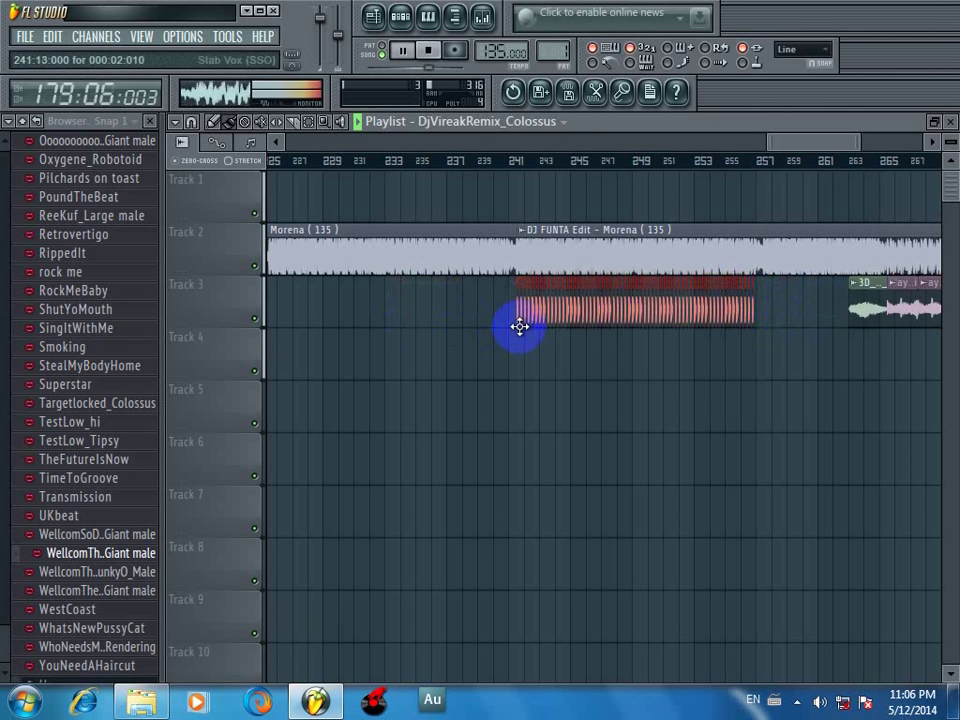
key("Delete")
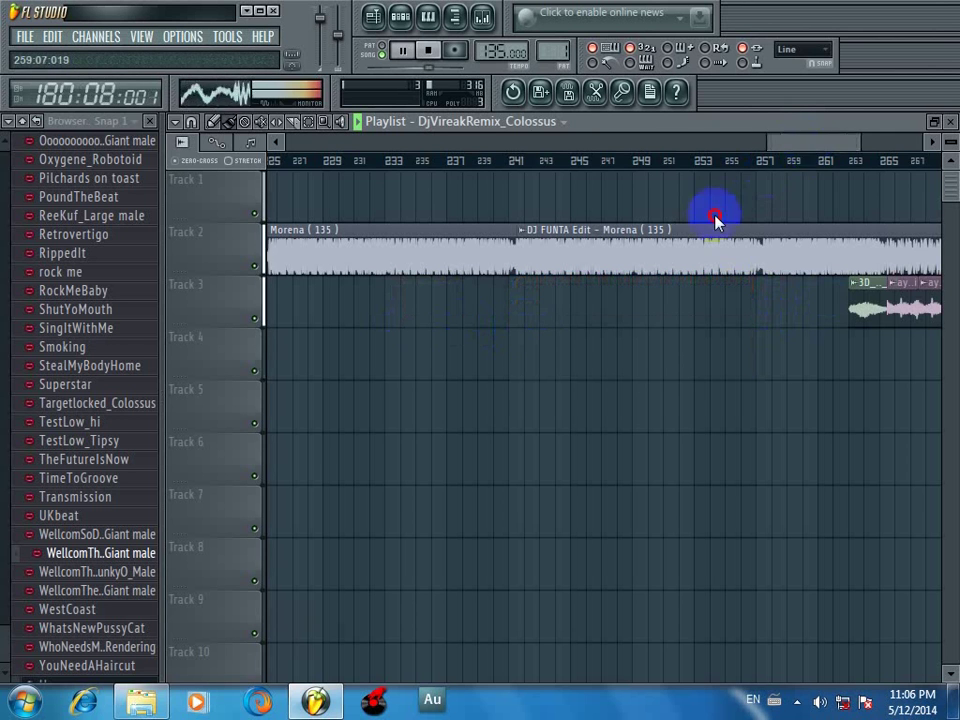
Step: Paste the Stab Vox clips on Track 3 and align their start with the Track 2 beat entry around bar 225
scroll(716, 220, "up", 5)
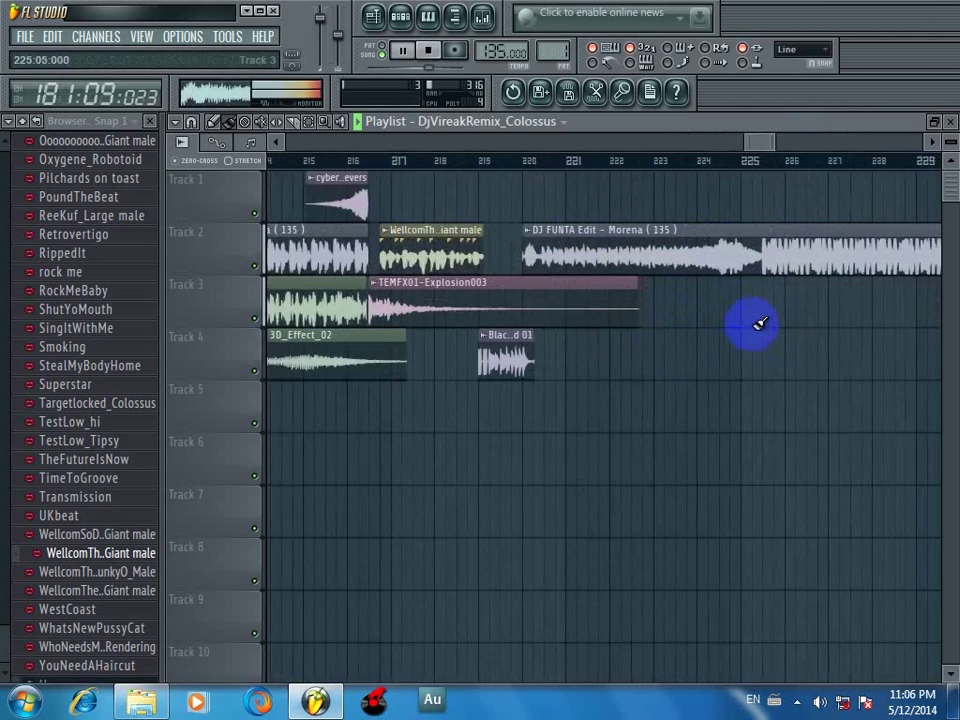
scroll(760, 323, "up", 1)
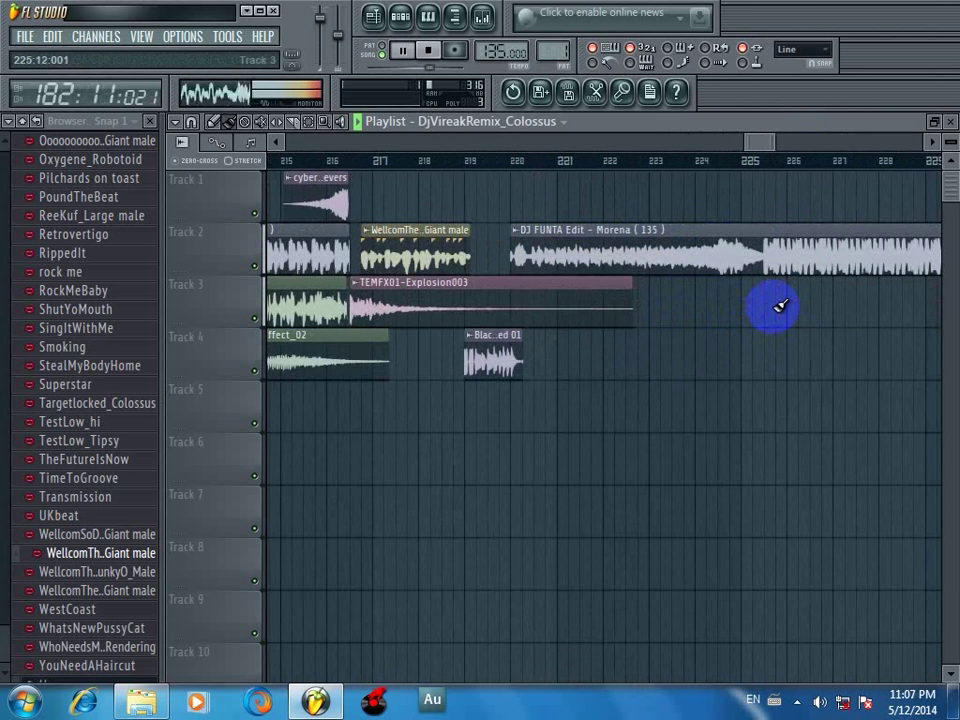
key("ctrl+z")
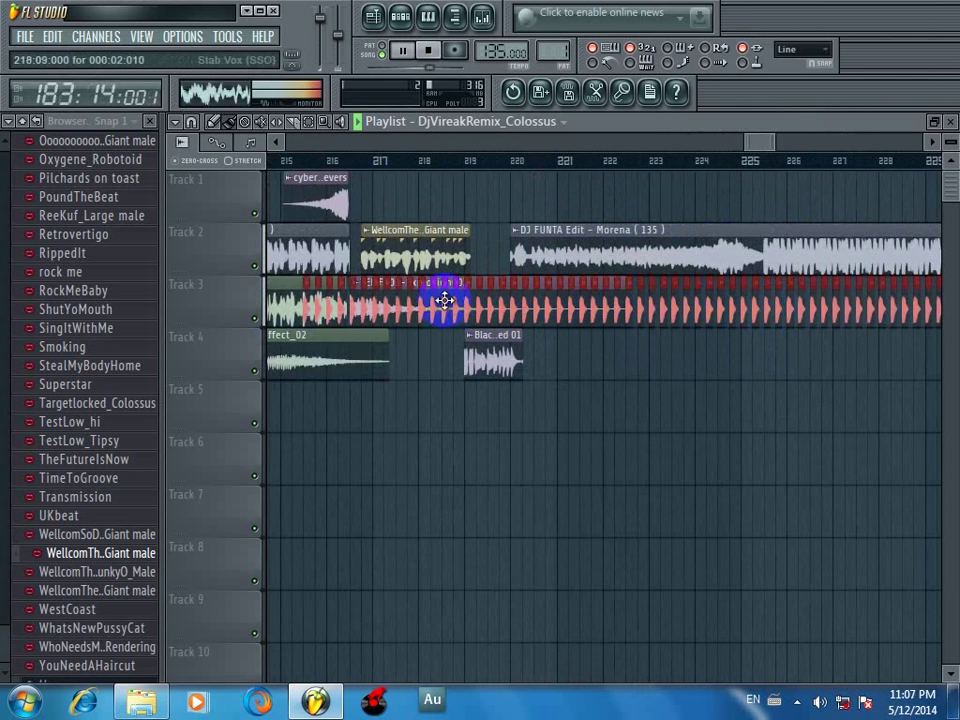
left_click_drag(444, 300, 795, 285)
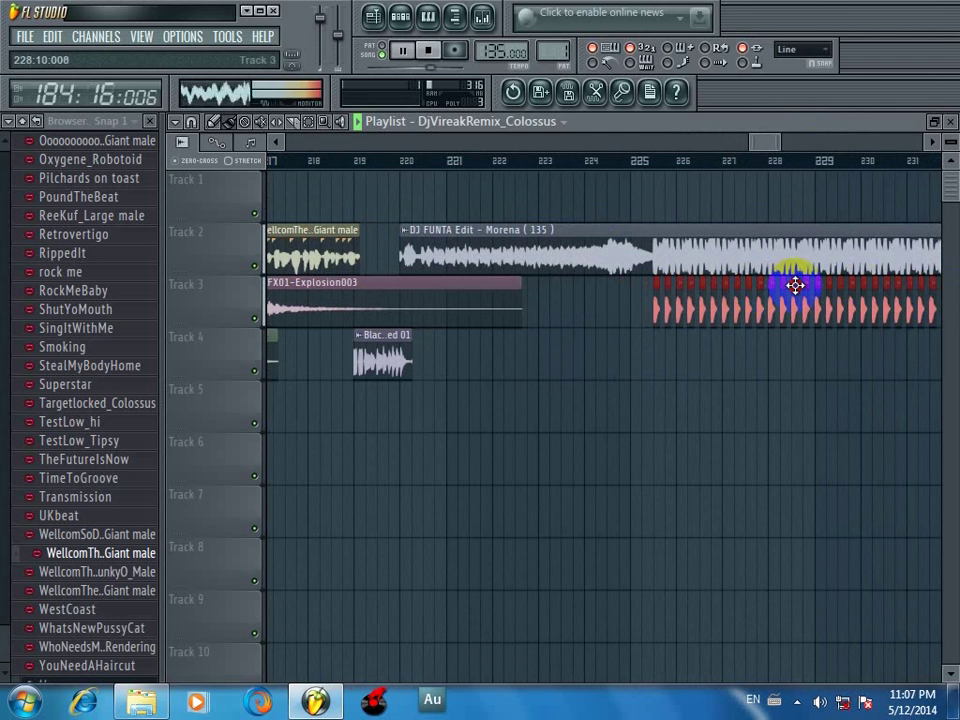
scroll(660, 360, "up", 3)
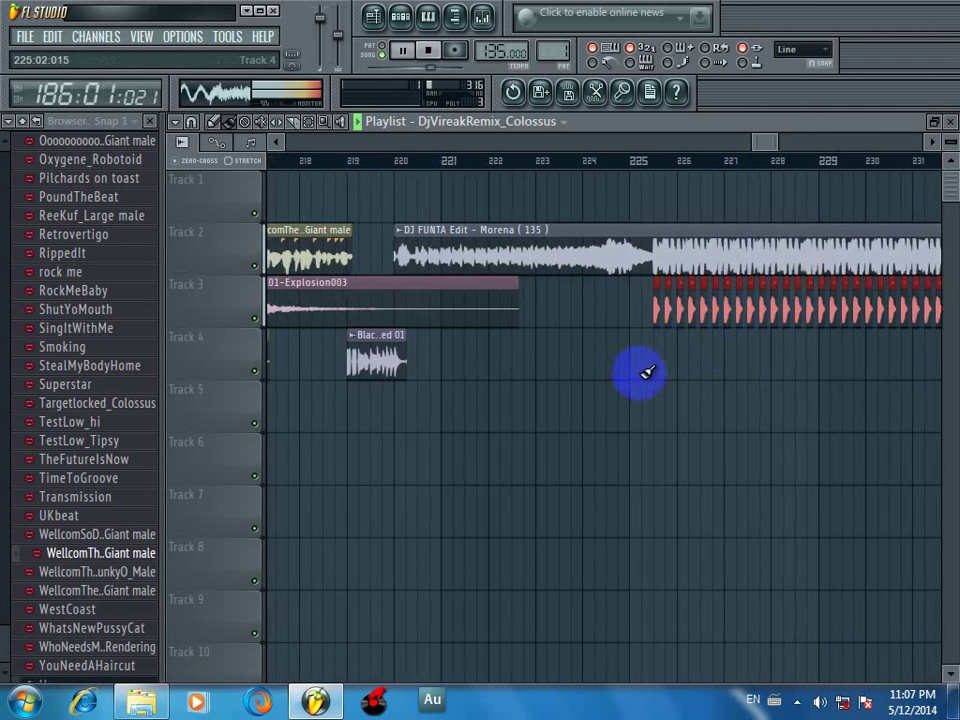
scroll(508, 364, "up", 5)
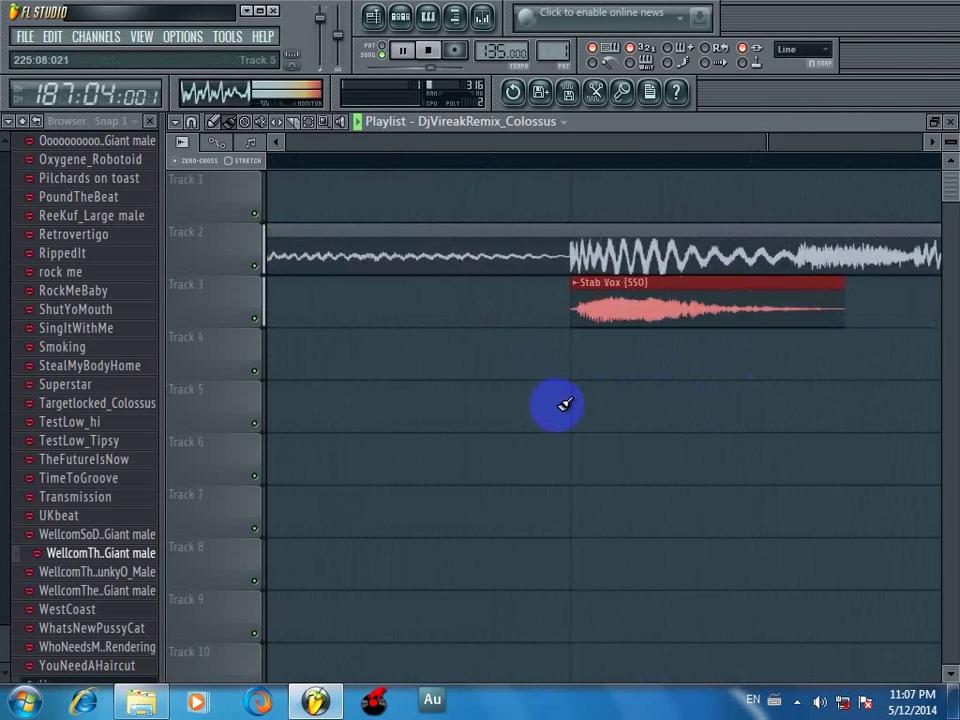
scroll(565, 403, "down", 8)
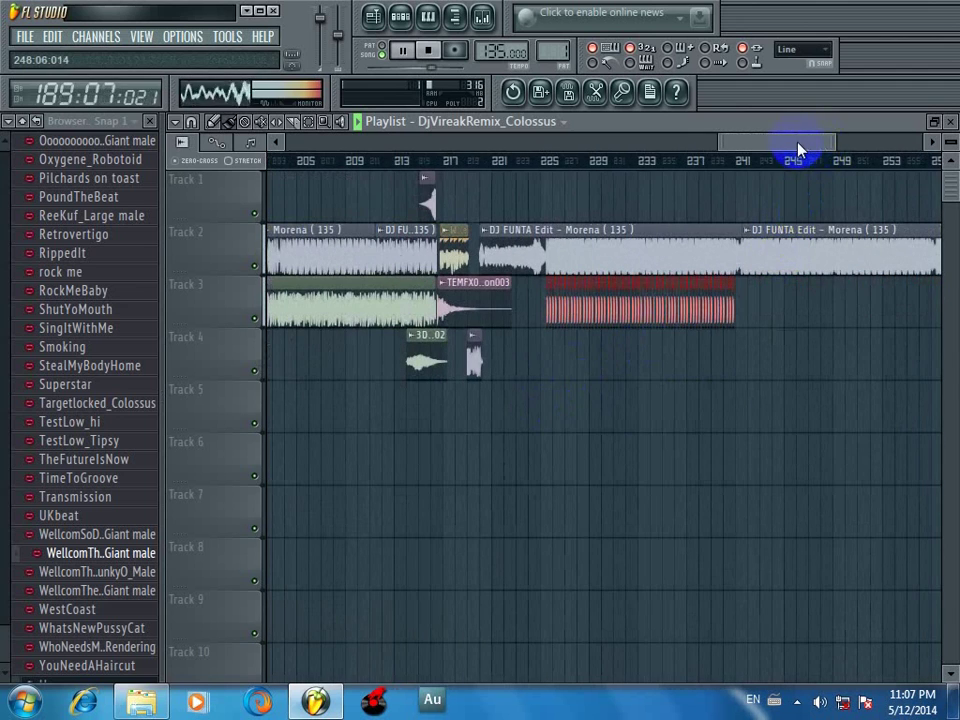
Step: Copy the gogogo clips on Track 3 between about bars 172 and 180 and paste them further along the same track
left_click_drag(800, 150, 836, 178)
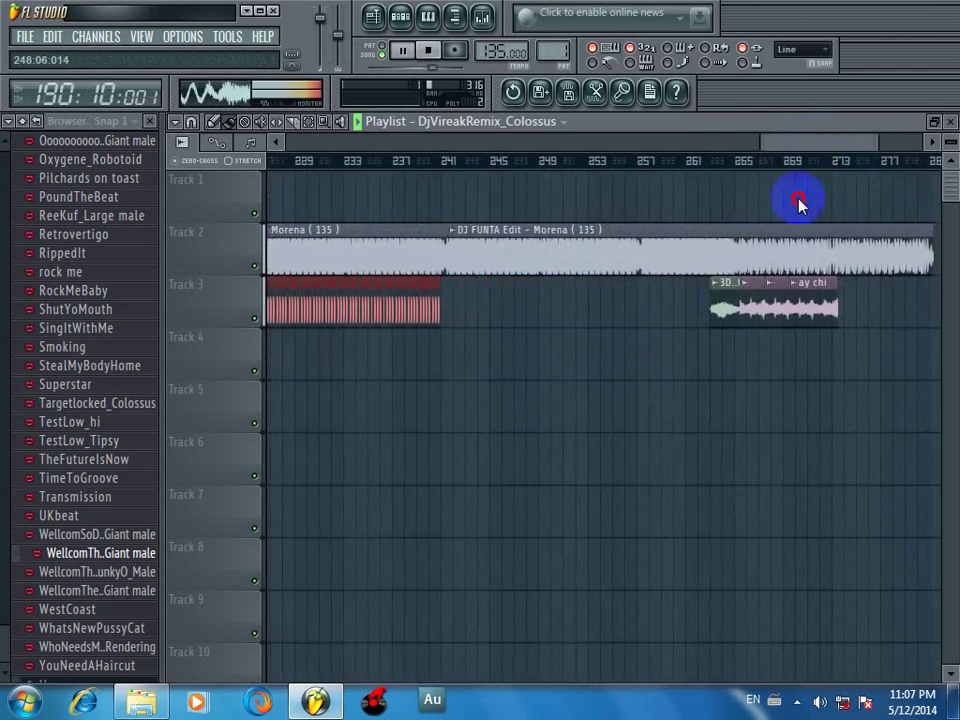
scroll(608, 306, "up", 10)
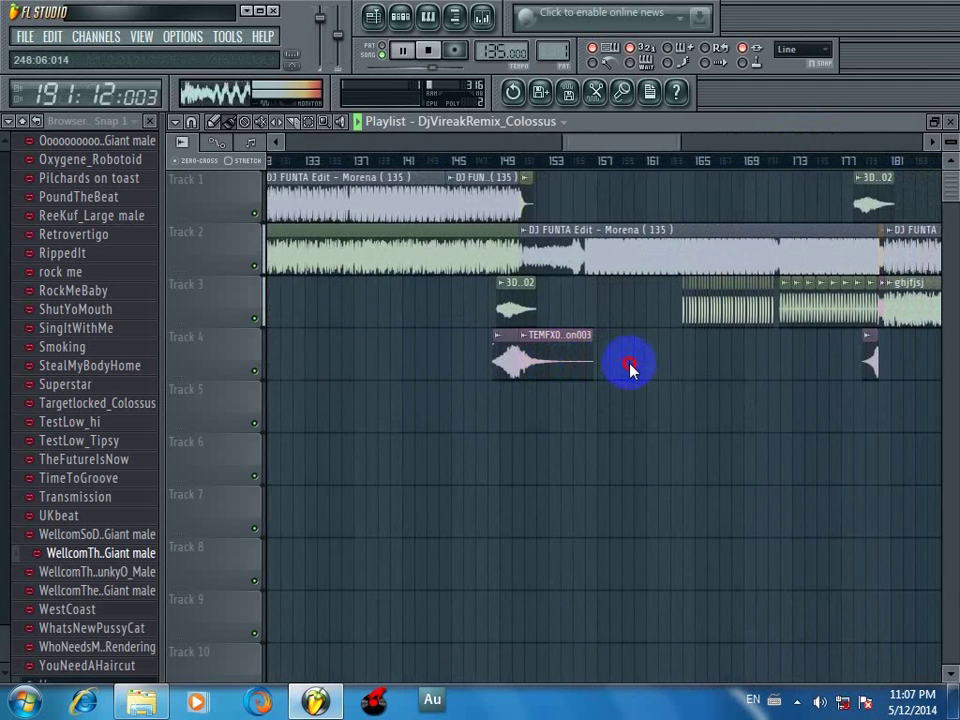
left_click(755, 295)
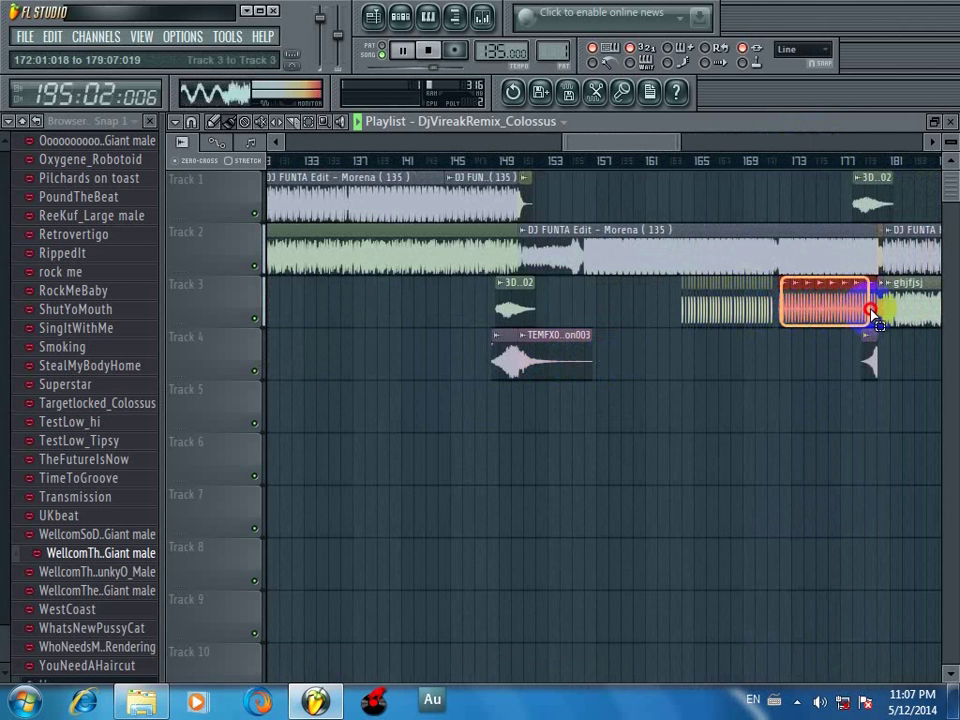
left_click_drag(872, 312, 846, 326)
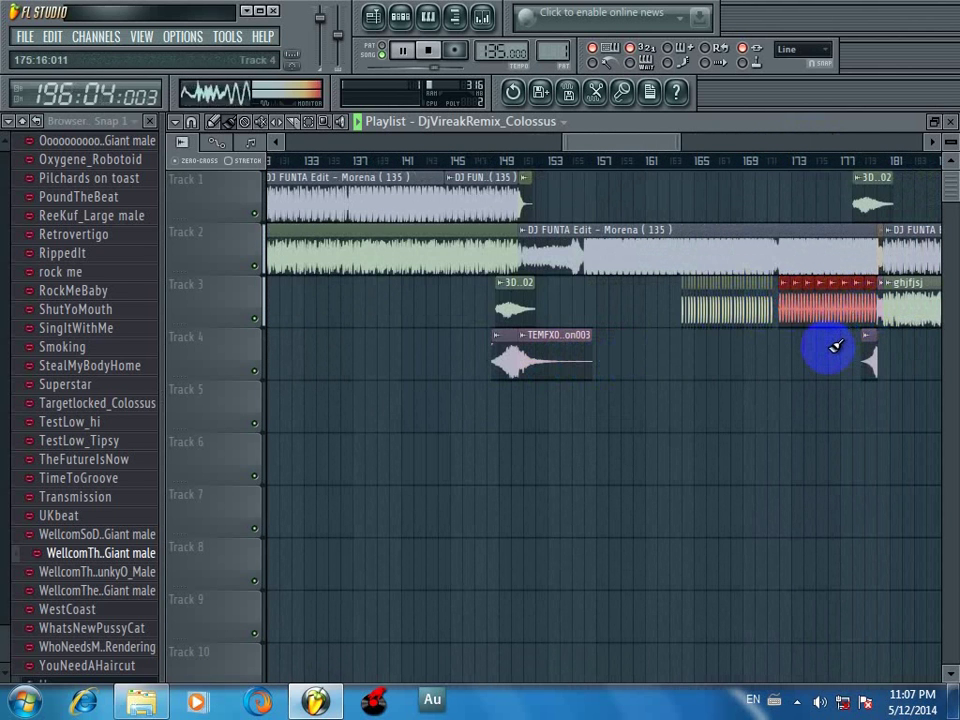
scroll(761, 225, "right", 10)
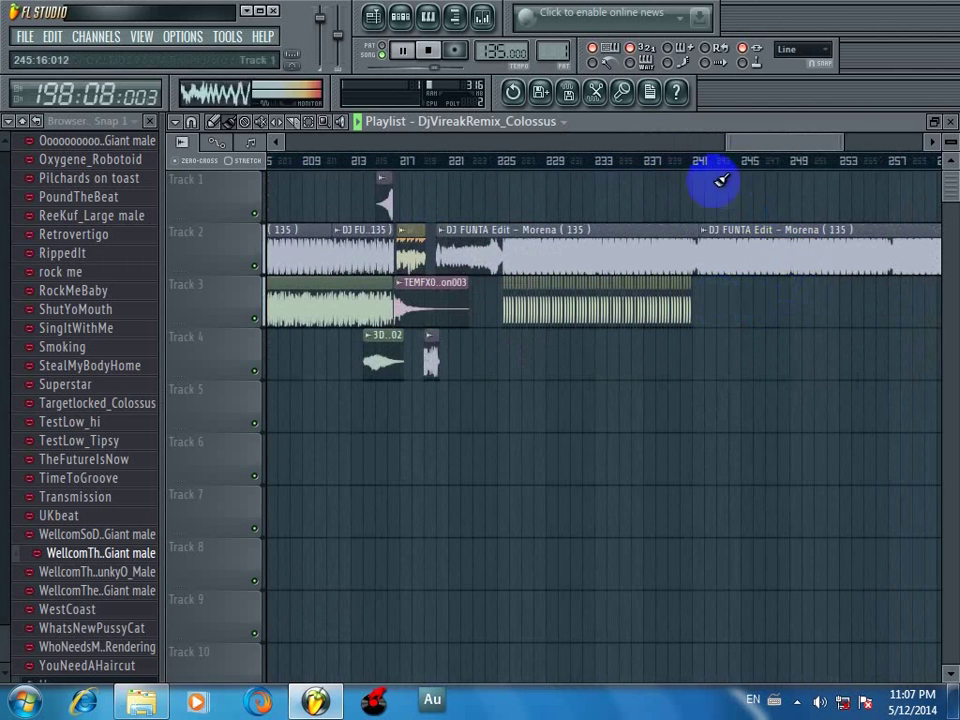
scroll(776, 154, "left", 2)
scroll(750, 210, "right", 2)
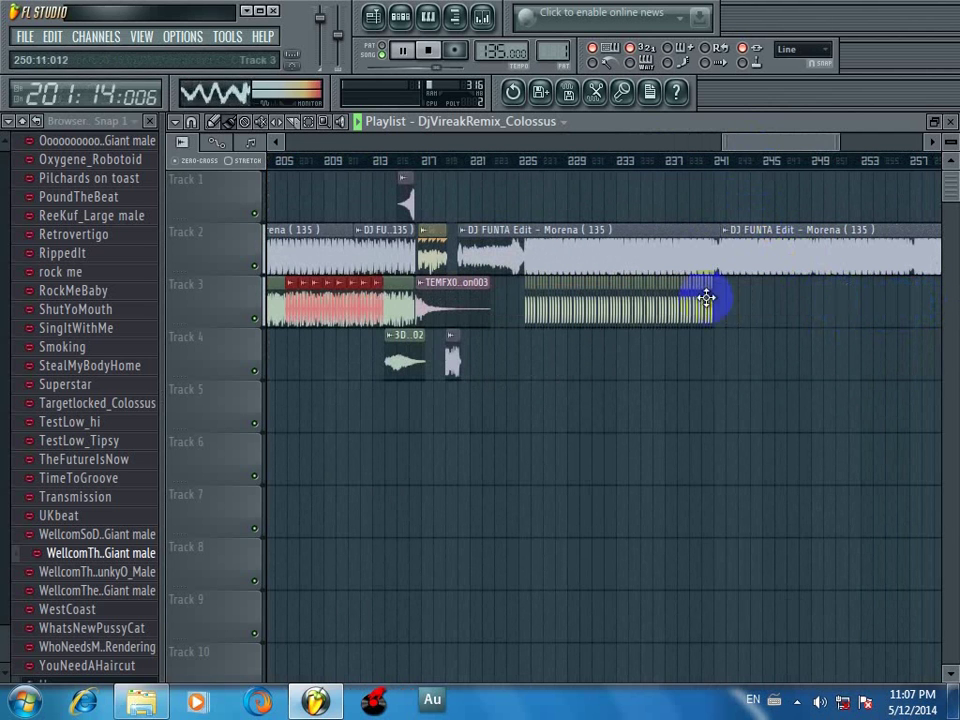
Step: Move the pasted gogogo clips along Track 3 and align their start with the Track 2 beat entry just after bar 257
left_click(368, 309)
left_click_drag(572, 293, 776, 302)
scroll(810, 364, "up", 6)
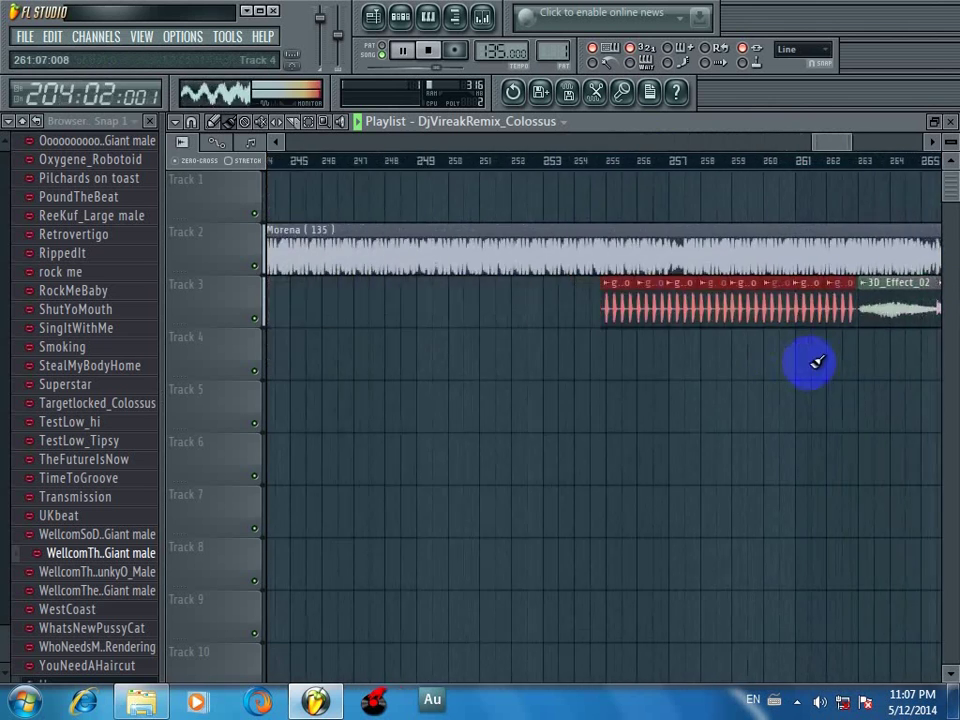
left_click_drag(343, 306, 570, 330)
scroll(403, 400, "up", 5)
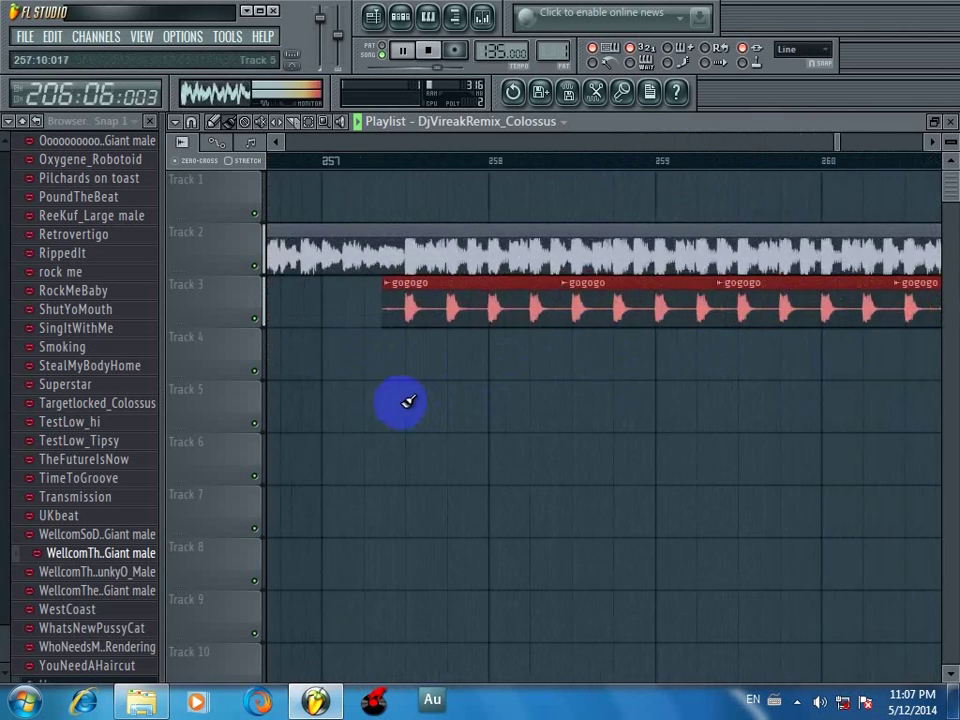
scroll(405, 392, "down", 6)
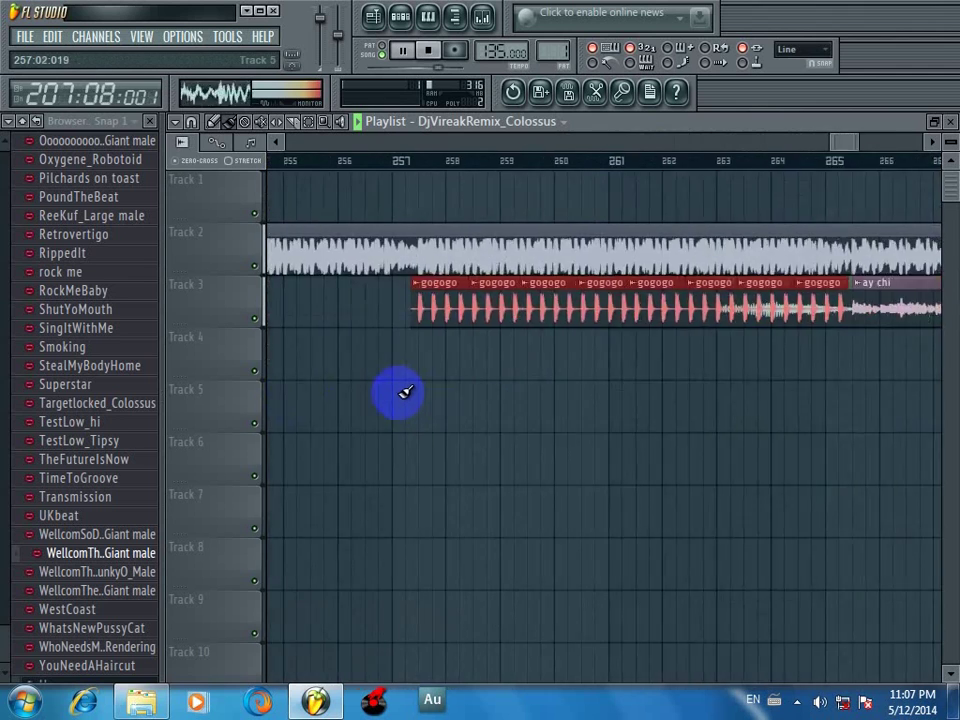
Step: Delete the two Stab Vox clips on Track 3 at the start of bar 233
left_click_drag(853, 150, 748, 203)
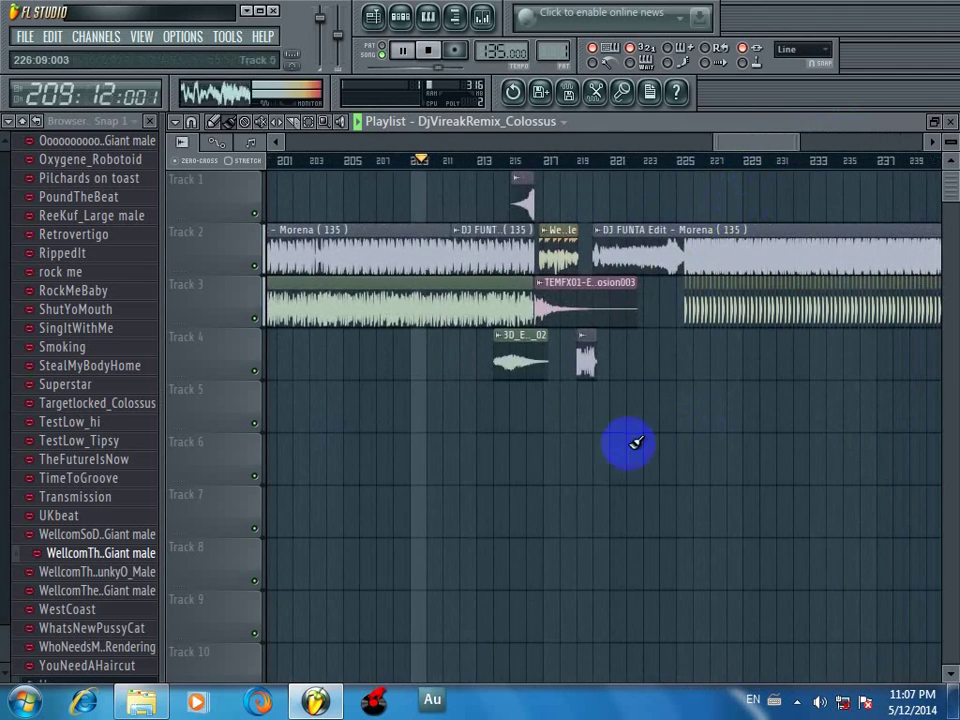
scroll(600, 443, "up", 4)
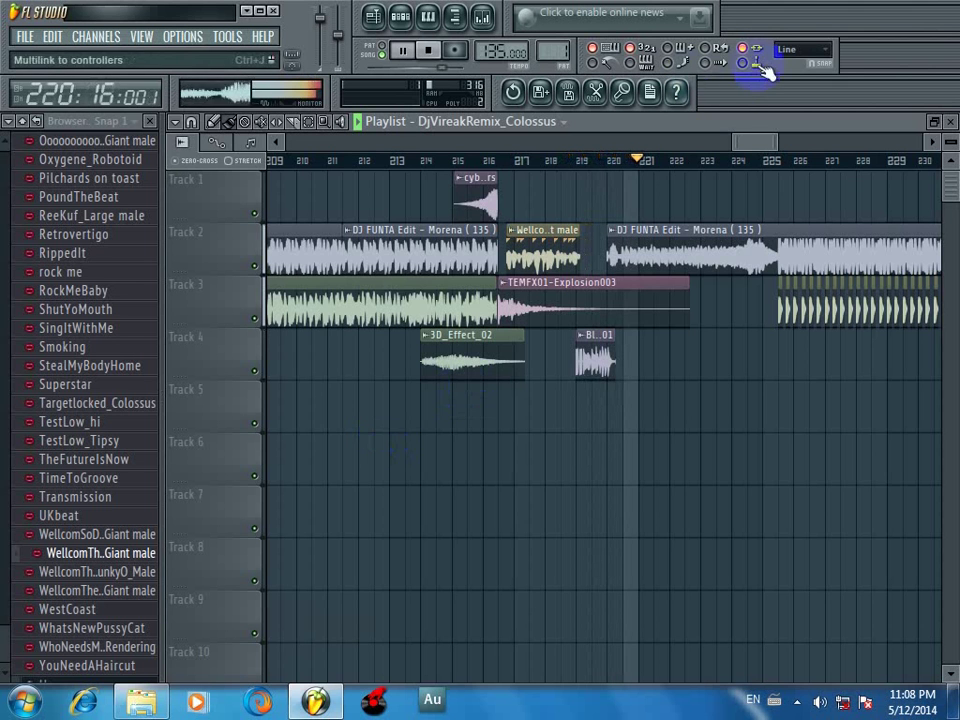
left_click(757, 143)
left_click_drag(757, 143, 778, 193)
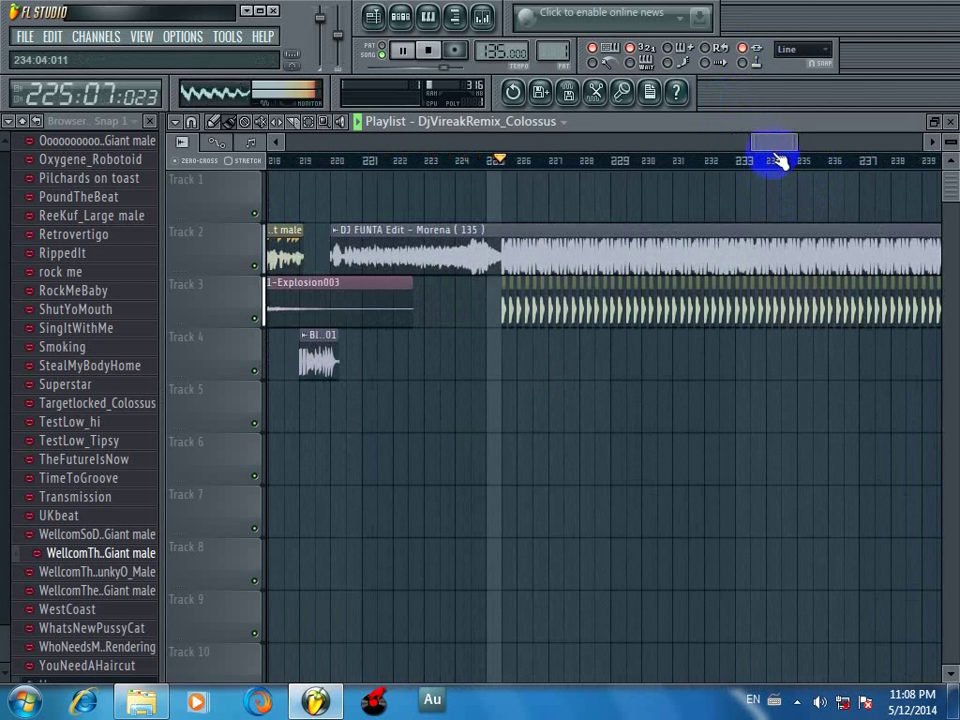
mouse_move(779, 160)
left_mouse_down()
mouse_move(771, 146)
mouse_move(791, 156)
mouse_move(779, 200)
mouse_move(783, 178)
left_mouse_up()
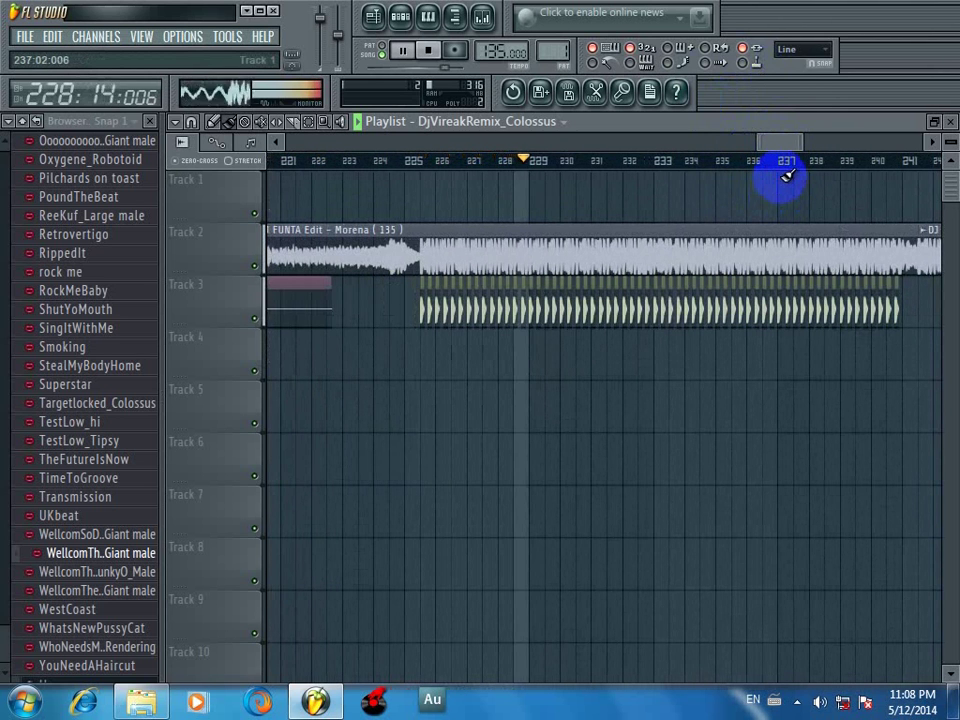
scroll(690, 172, "up", 4)
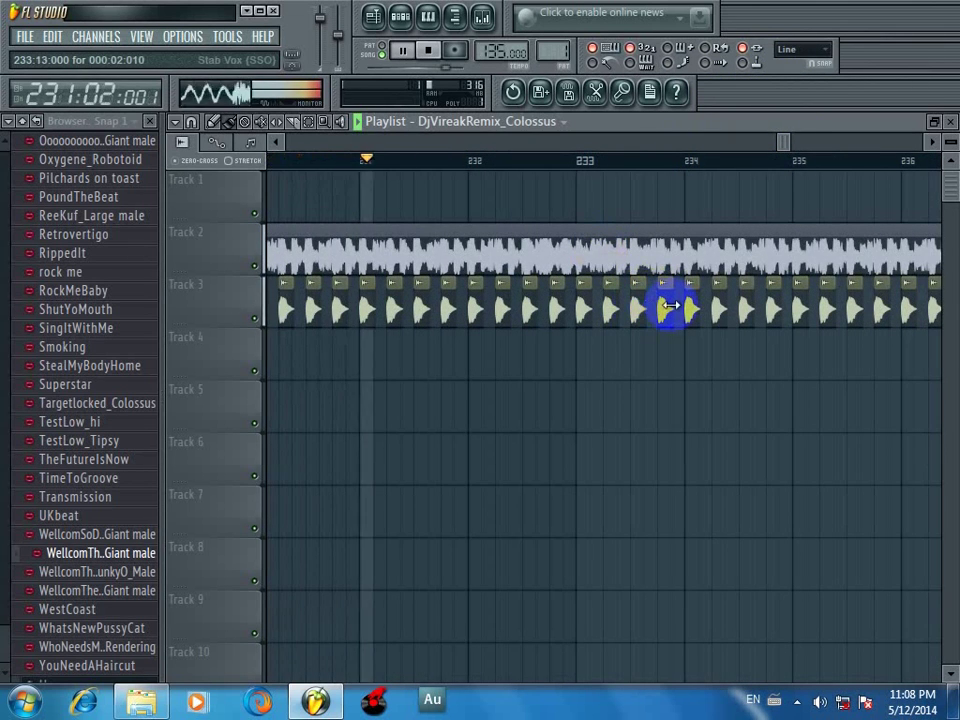
scroll(670, 305, "down", 2)
scroll(650, 315, "up", 2)
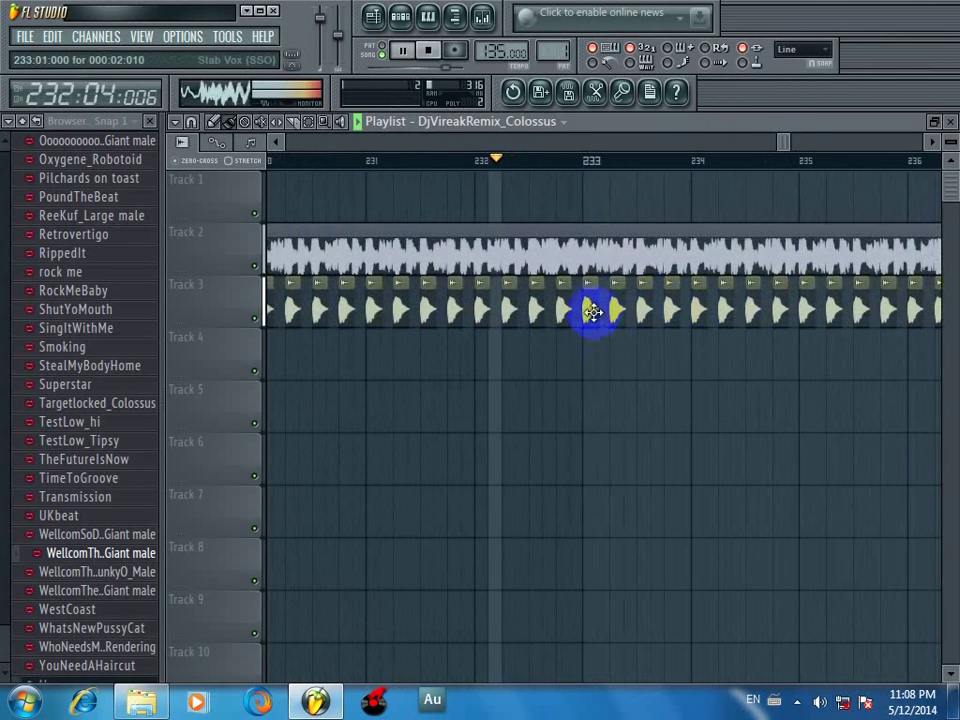
right_click(590, 313)
right_click(615, 312)
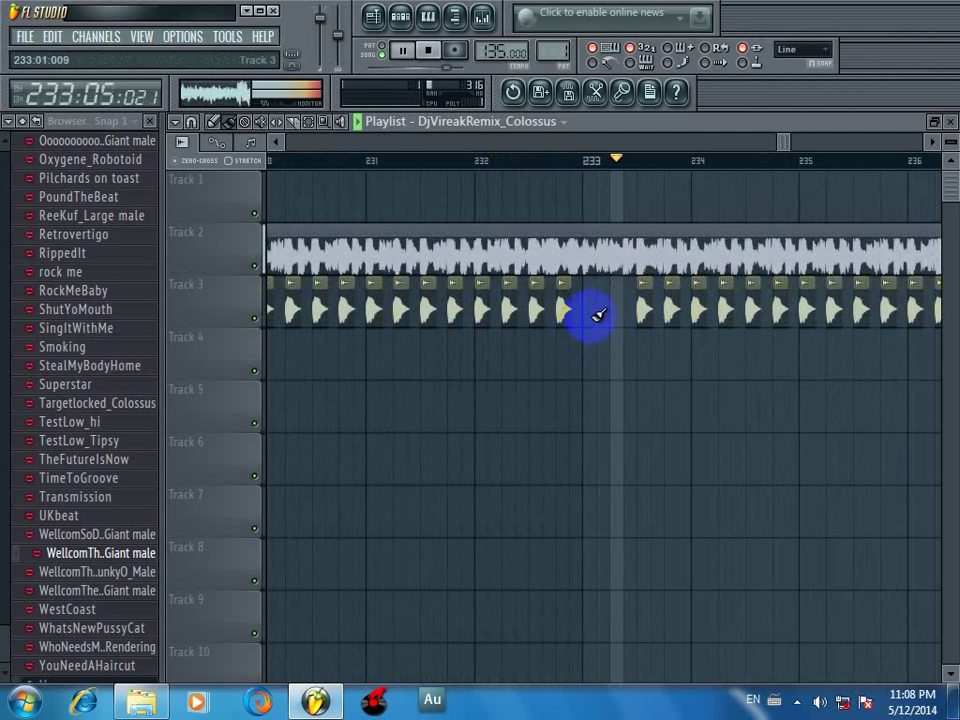
Step: Examine the Track 2 and Track 3 clips between about bars 225 and 273 during playback
scroll(776, 178, "down", 3)
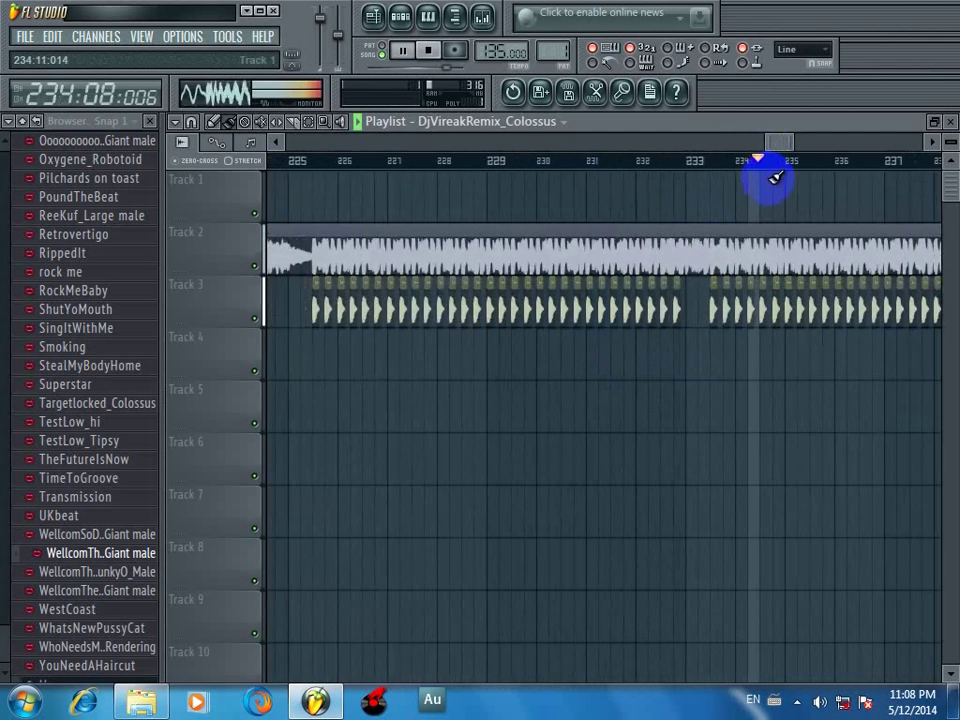
scroll(780, 160, "down", 3)
scroll(784, 152, "up", 3)
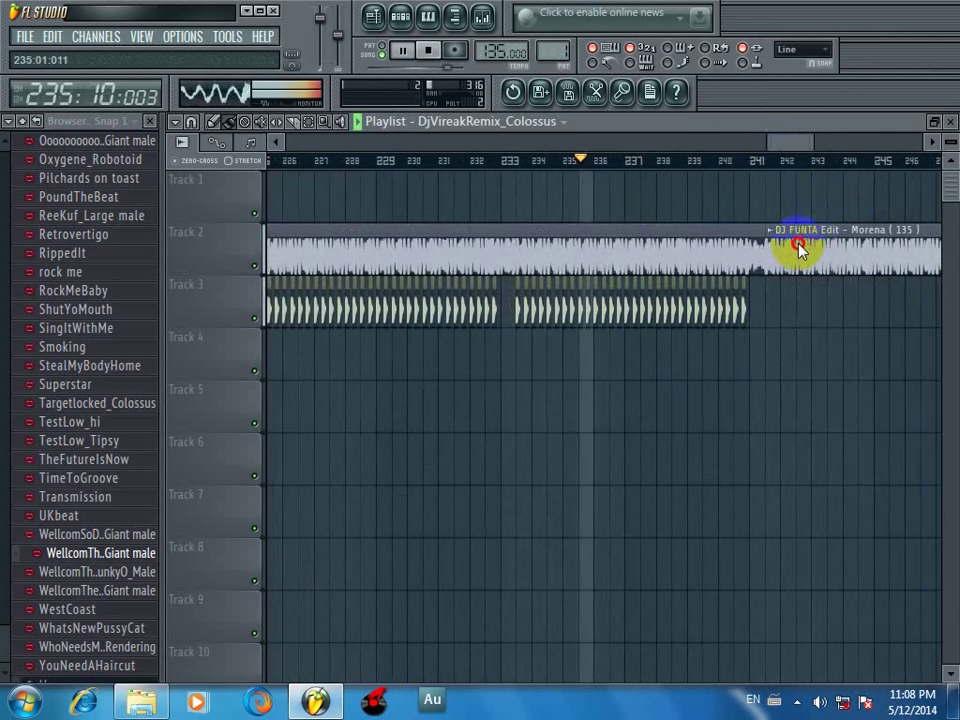
scroll(810, 268, "down", 6)
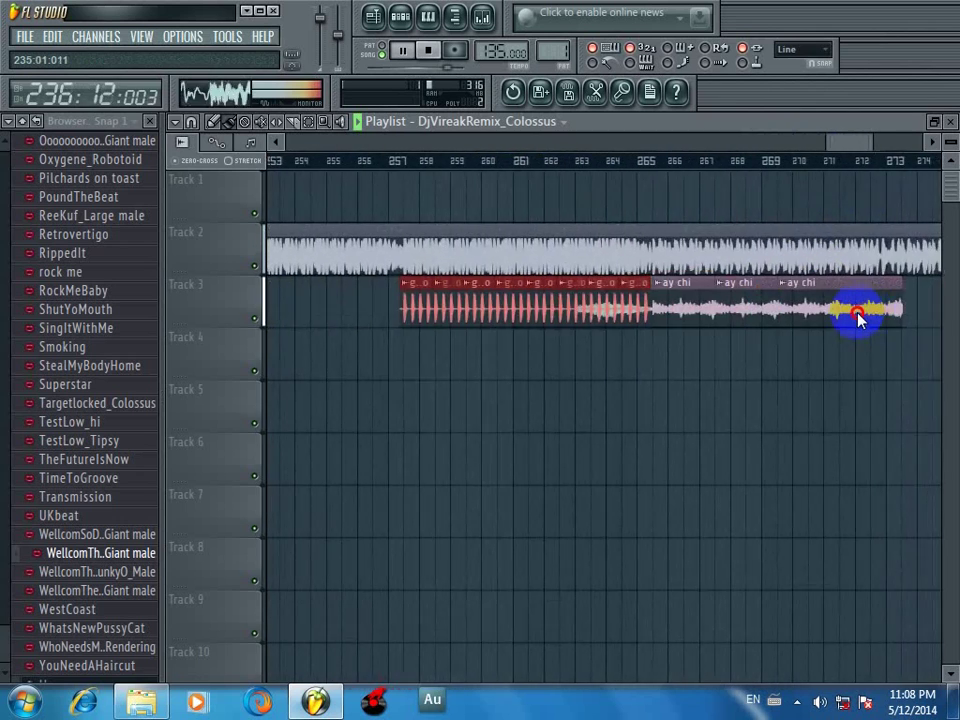
scroll(845, 330, "up", 6)
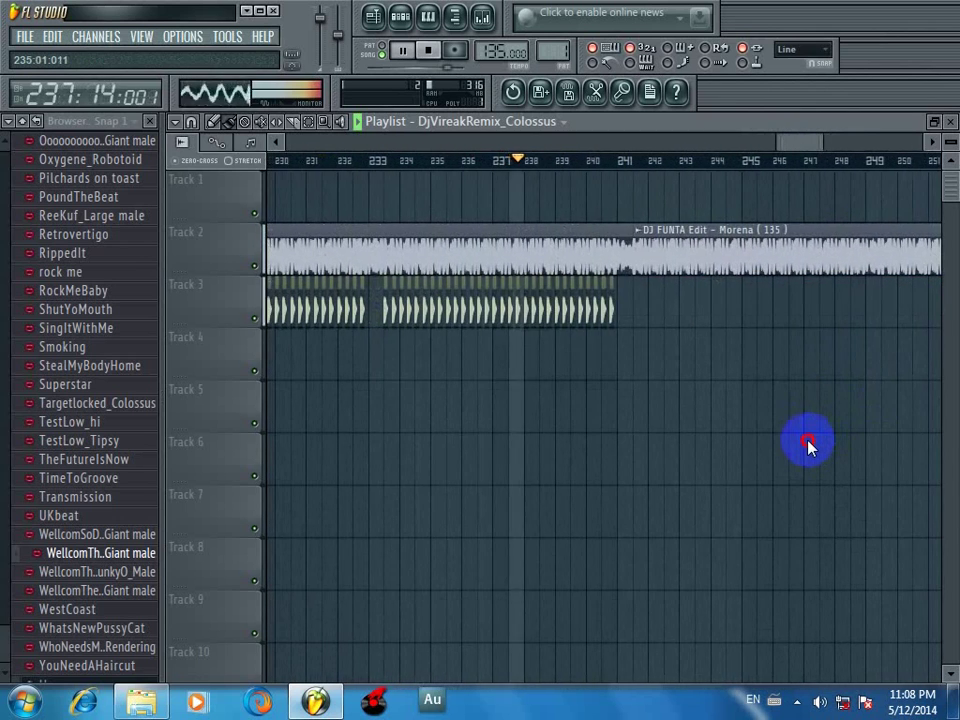
scroll(808, 447, "down", 2)
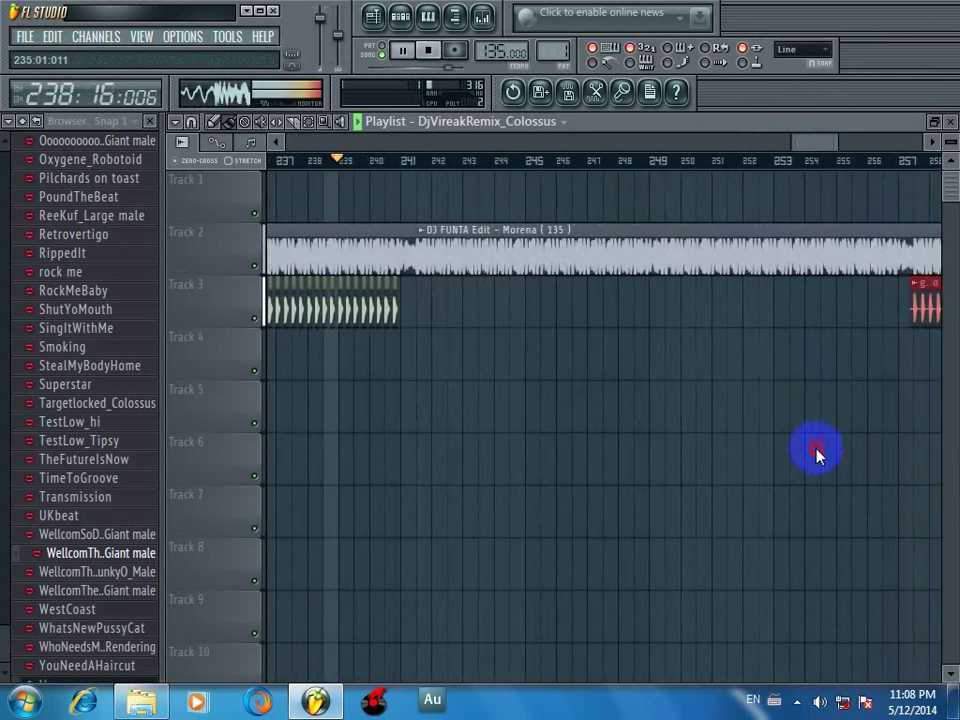
scroll(812, 450, "up", 1)
scroll(817, 455, "down", 2)
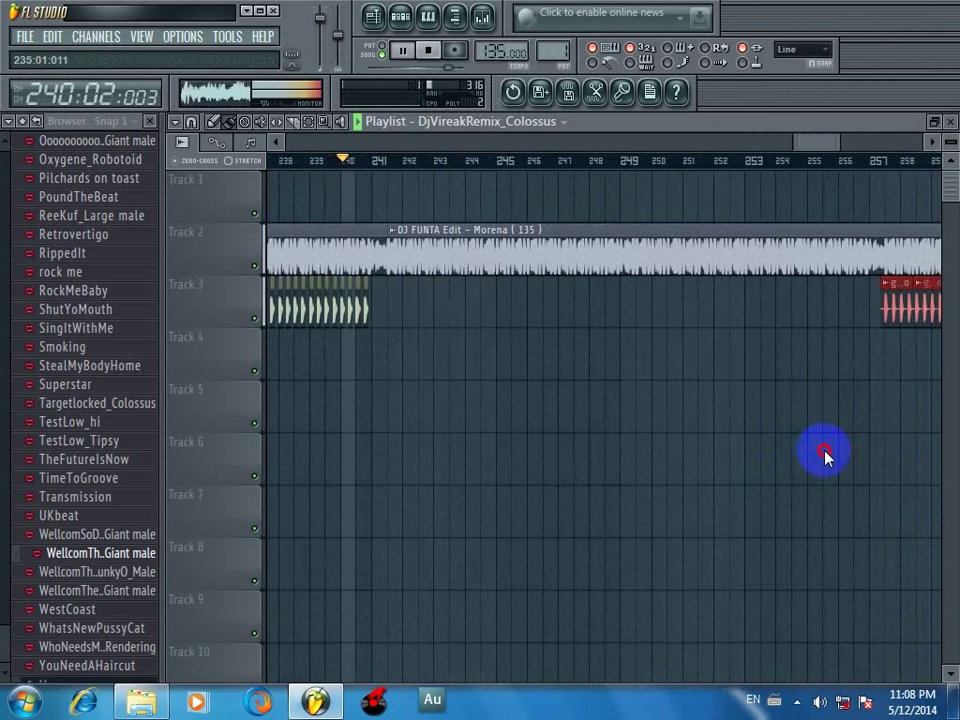
Step: Follow playback from about bar 242 to the song's end, reviewing the gogogo and ay chi clips on Track 3
left_click(814, 146)
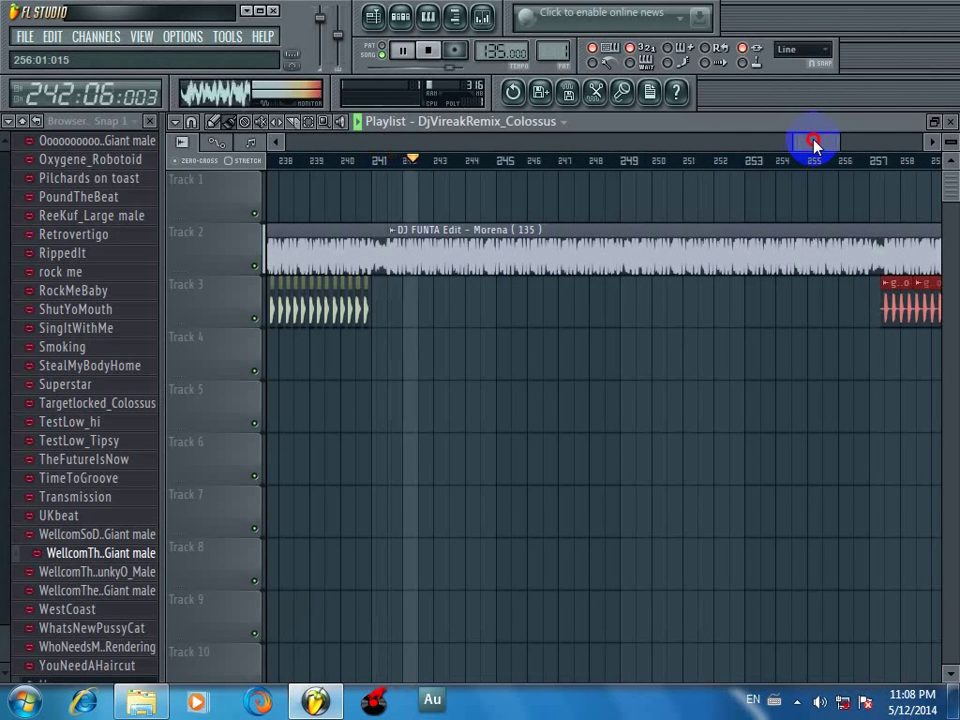
left_click_drag(814, 146, 833, 150)
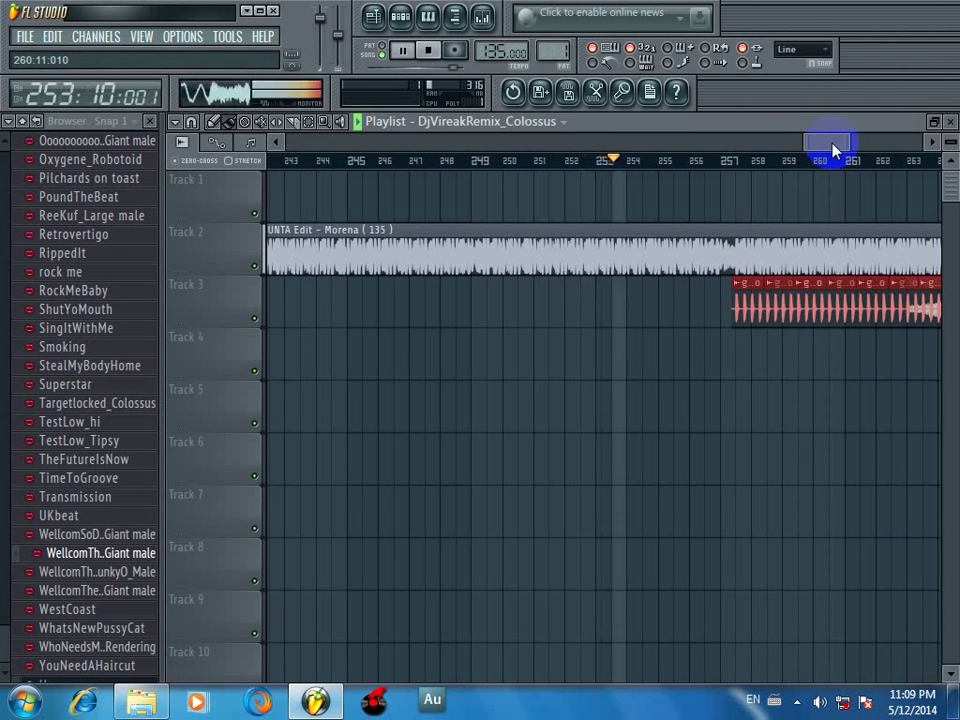
left_click_drag(822, 148, 848, 162)
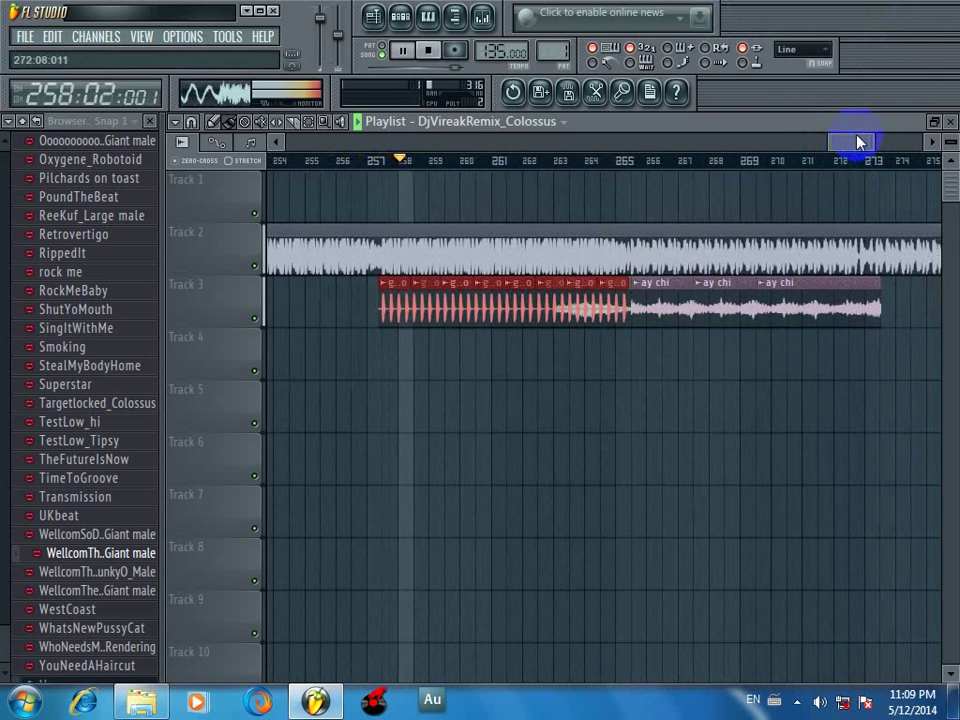
left_click(845, 146)
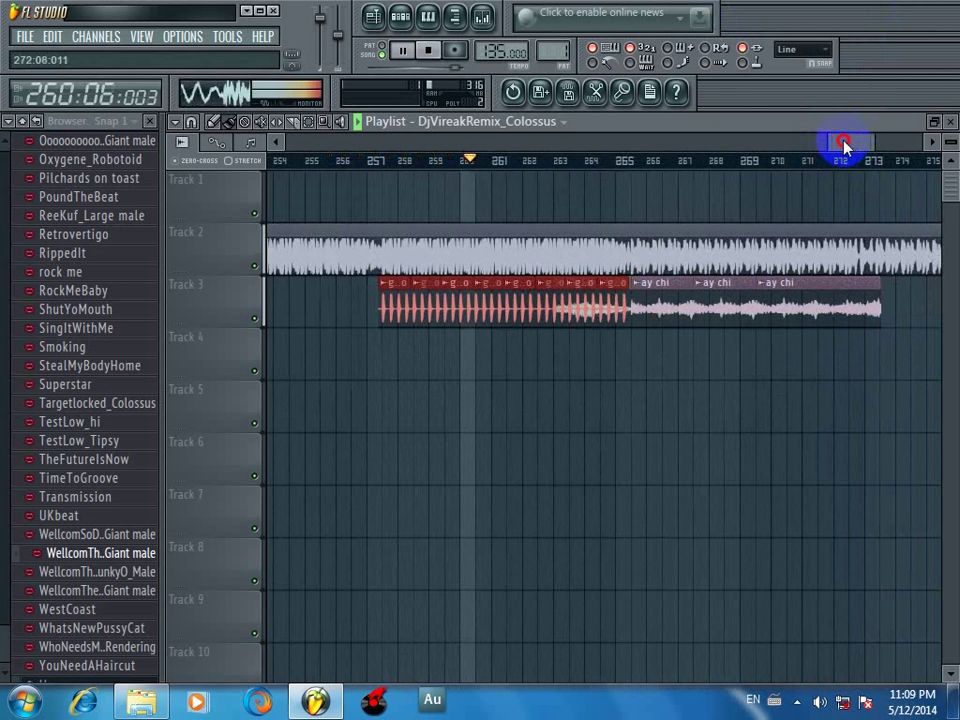
mouse_move(845, 146)
left_mouse_down()
mouse_move(853, 165)
mouse_move(842, 165)
left_mouse_up()
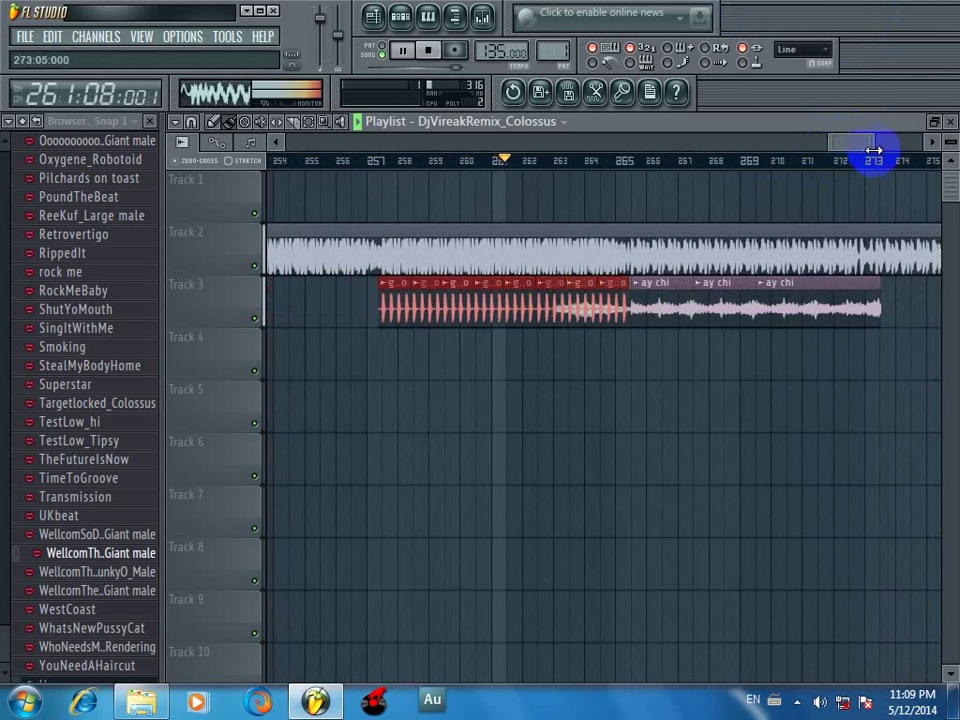
left_click(857, 148)
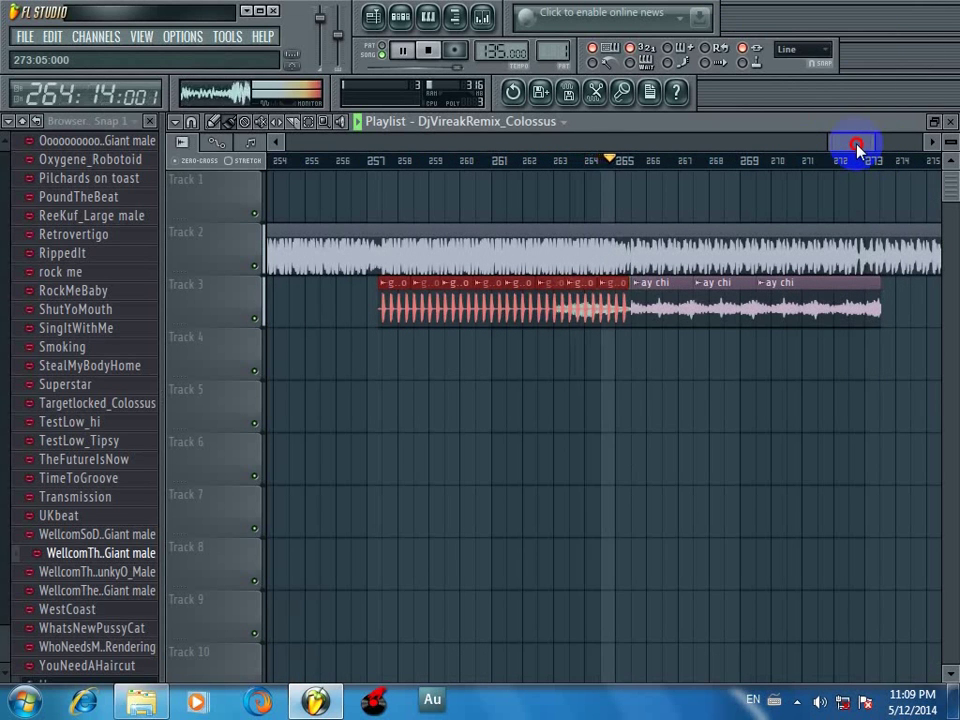
left_click_drag(857, 148, 860, 195)
scroll(861, 266, "up", 3)
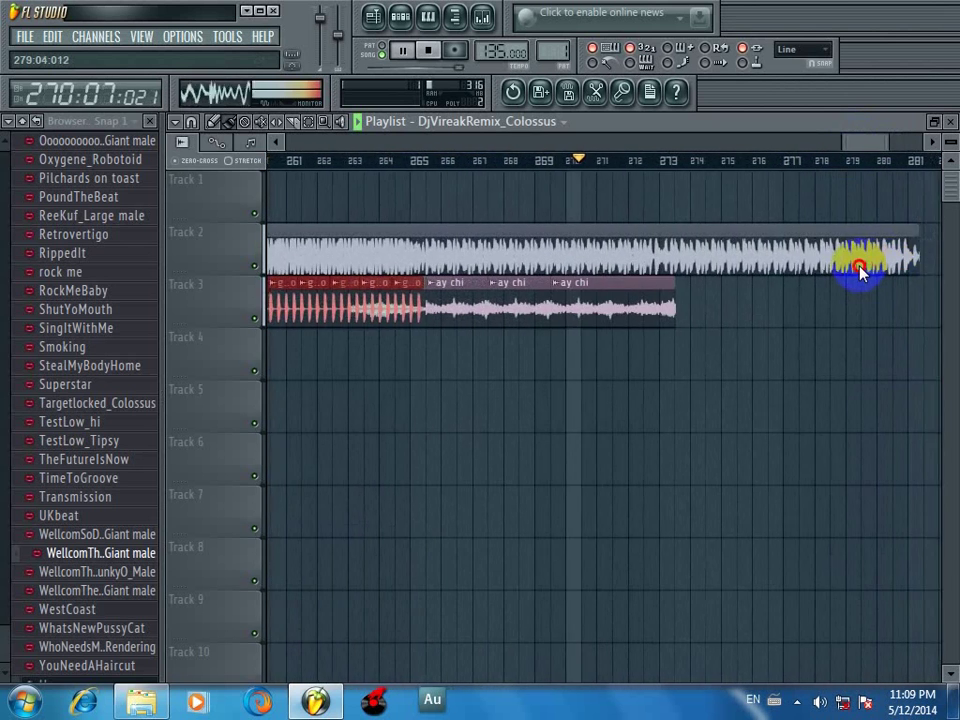
scroll(868, 273, "down", 3)
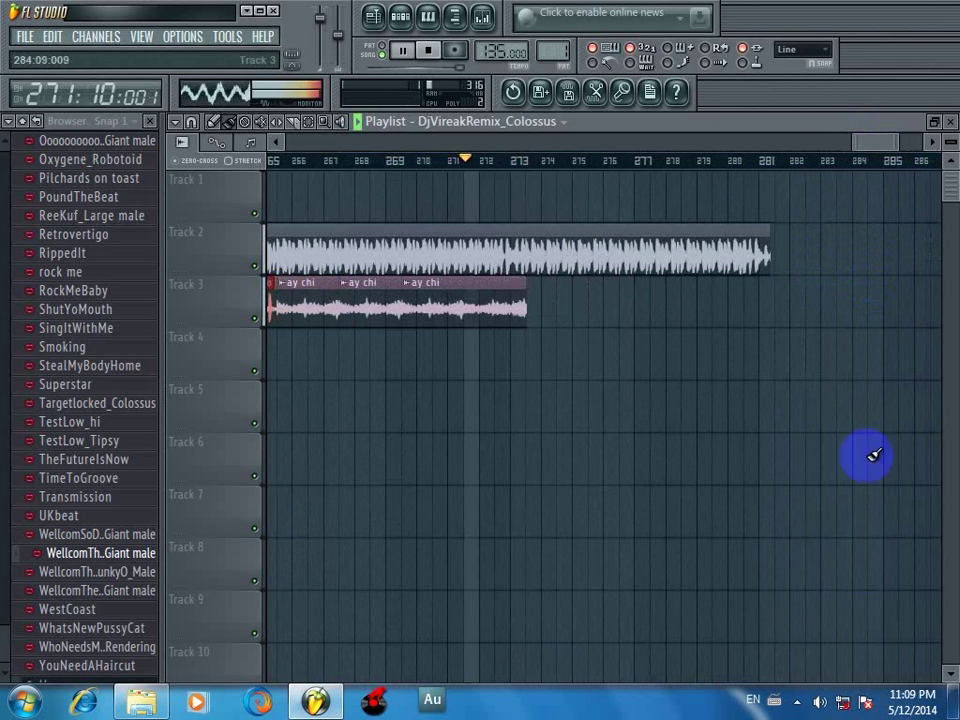
Step: Show the hidden icons of the Windows notification area
left_click(797, 701)
left_click(799, 702)
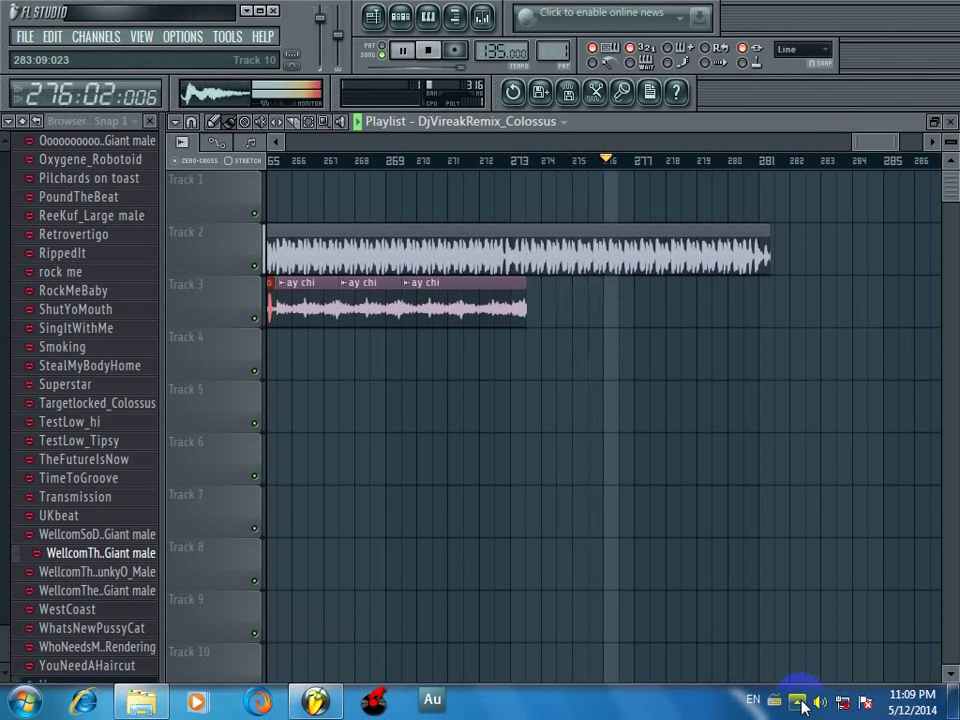
left_click(800, 703)
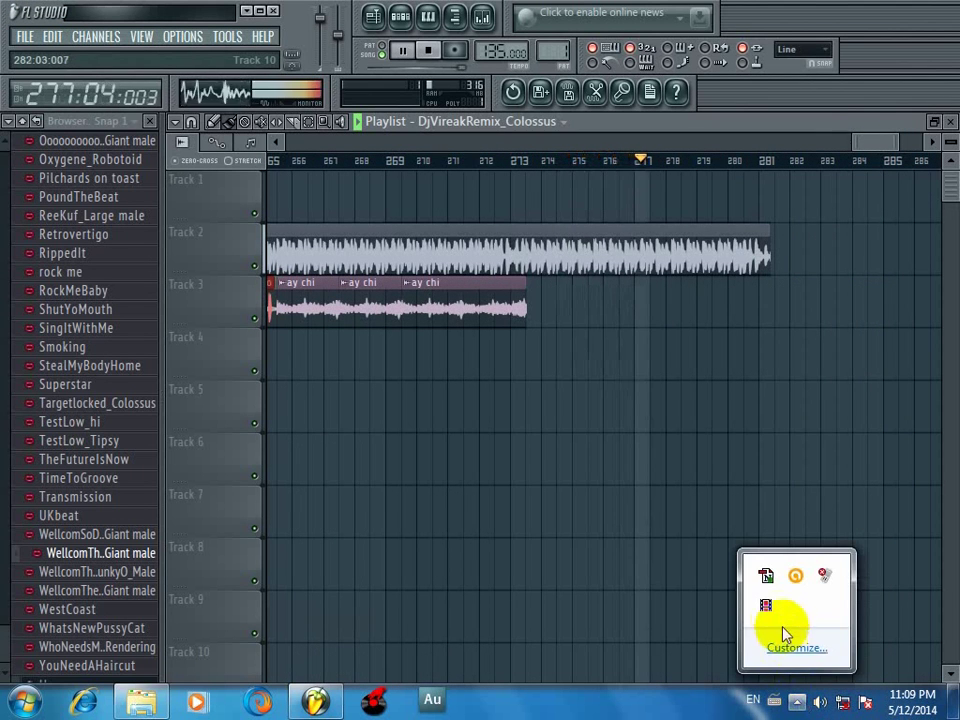